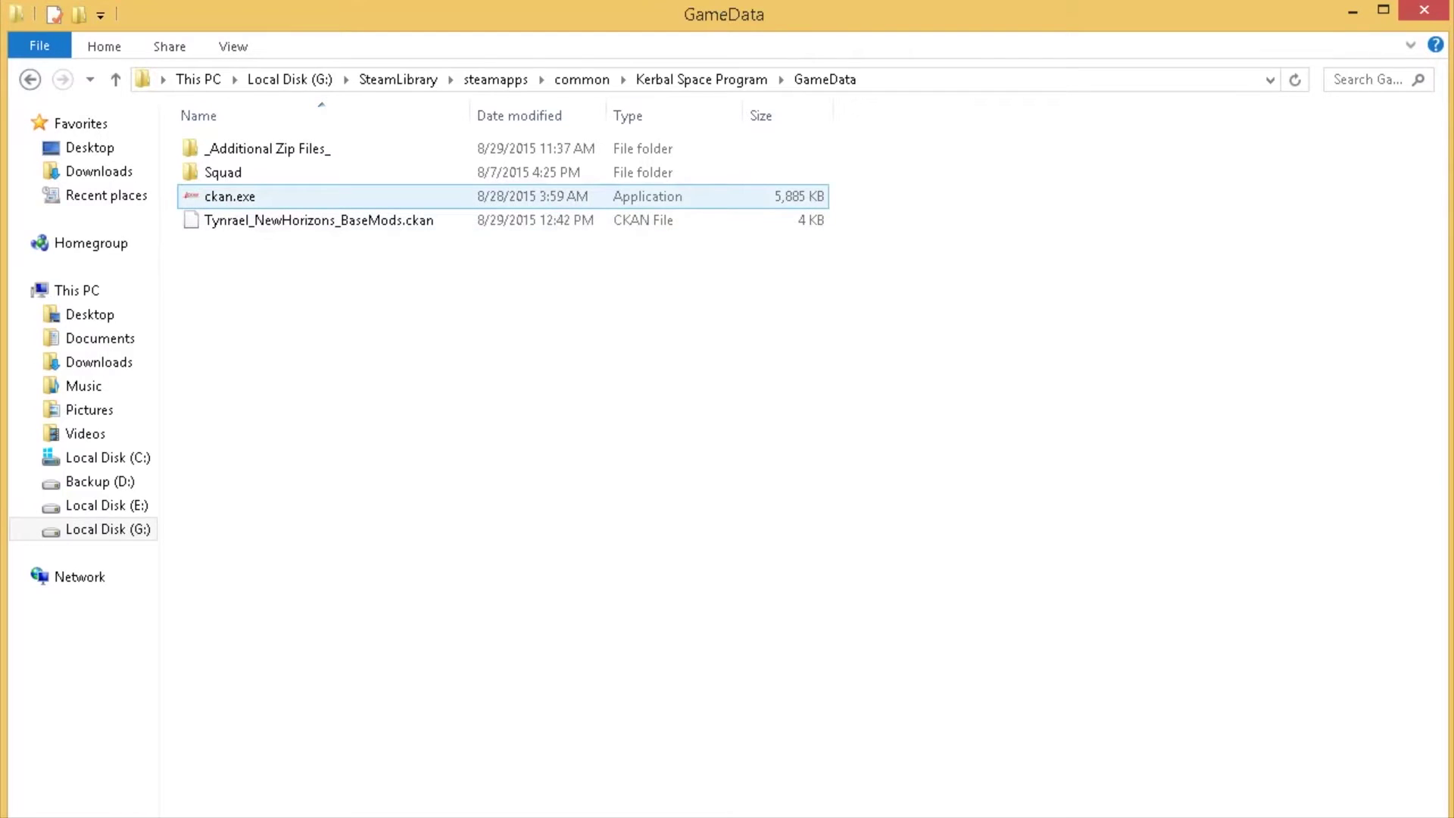
Step: Point out Tynrael_NewHorizons_BaseMods.ckan, then the New Horizons packs in _Additional Zip Files_
click(319, 221)
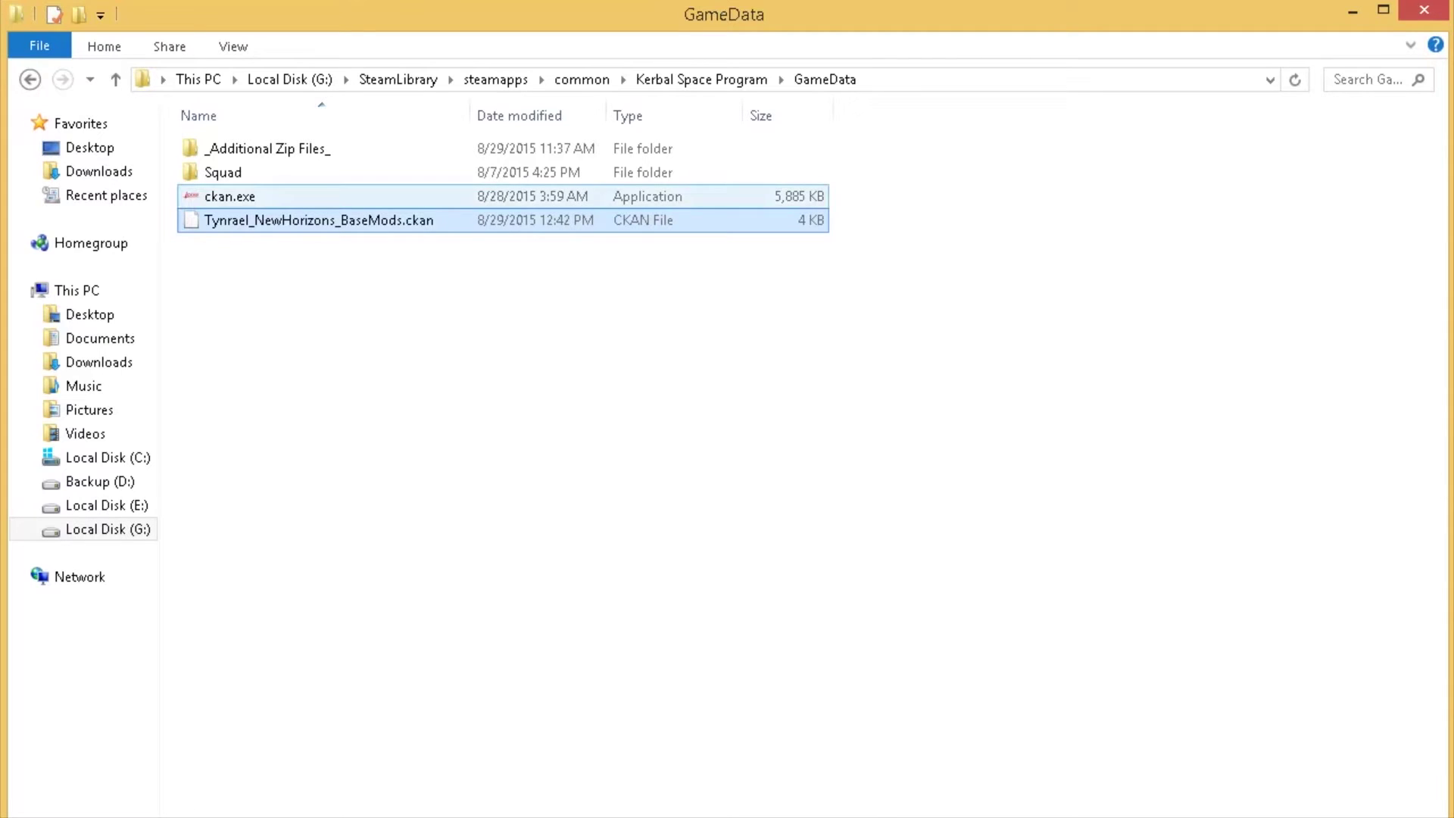
double_click(267, 148)
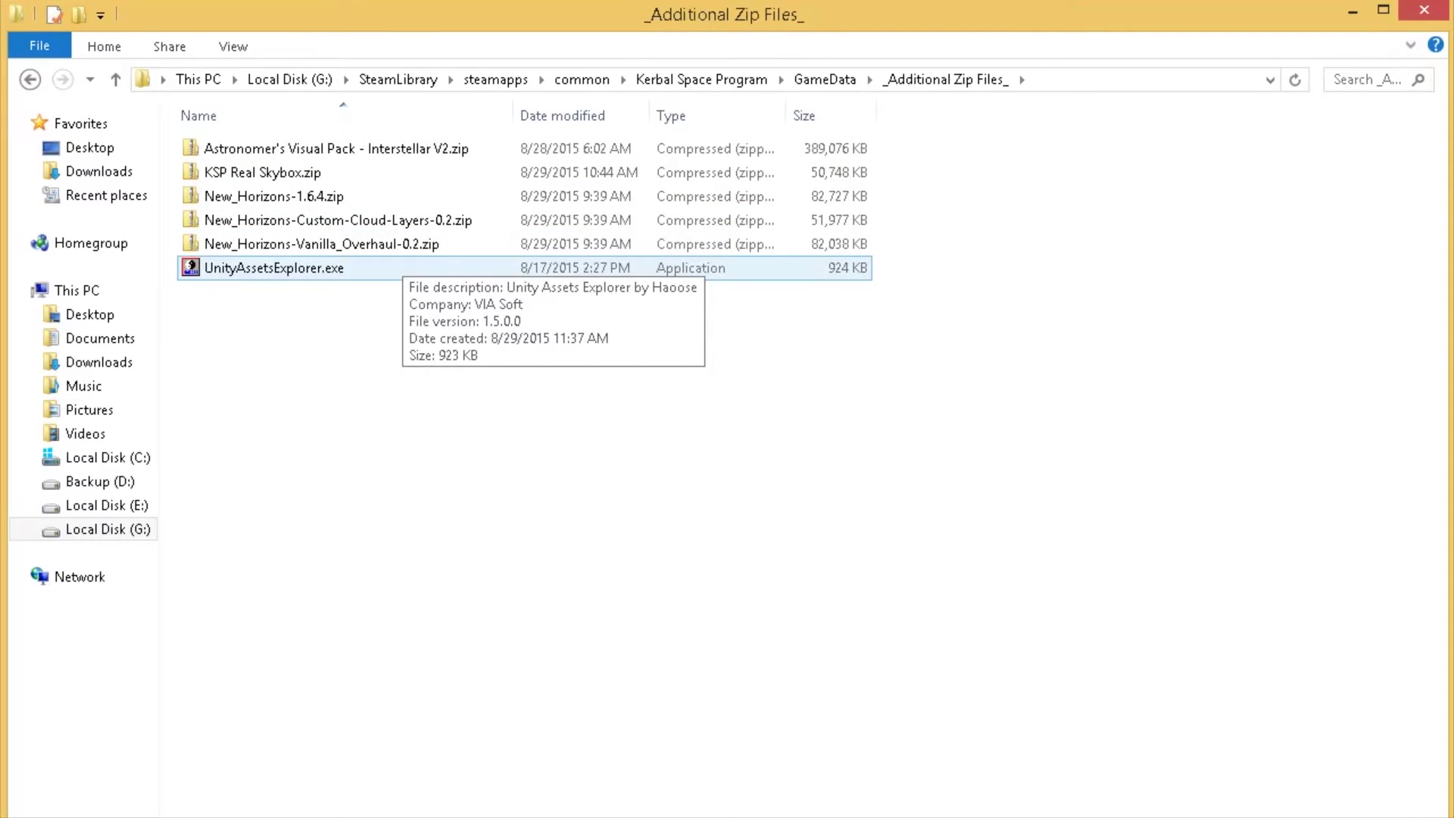
click(273, 268)
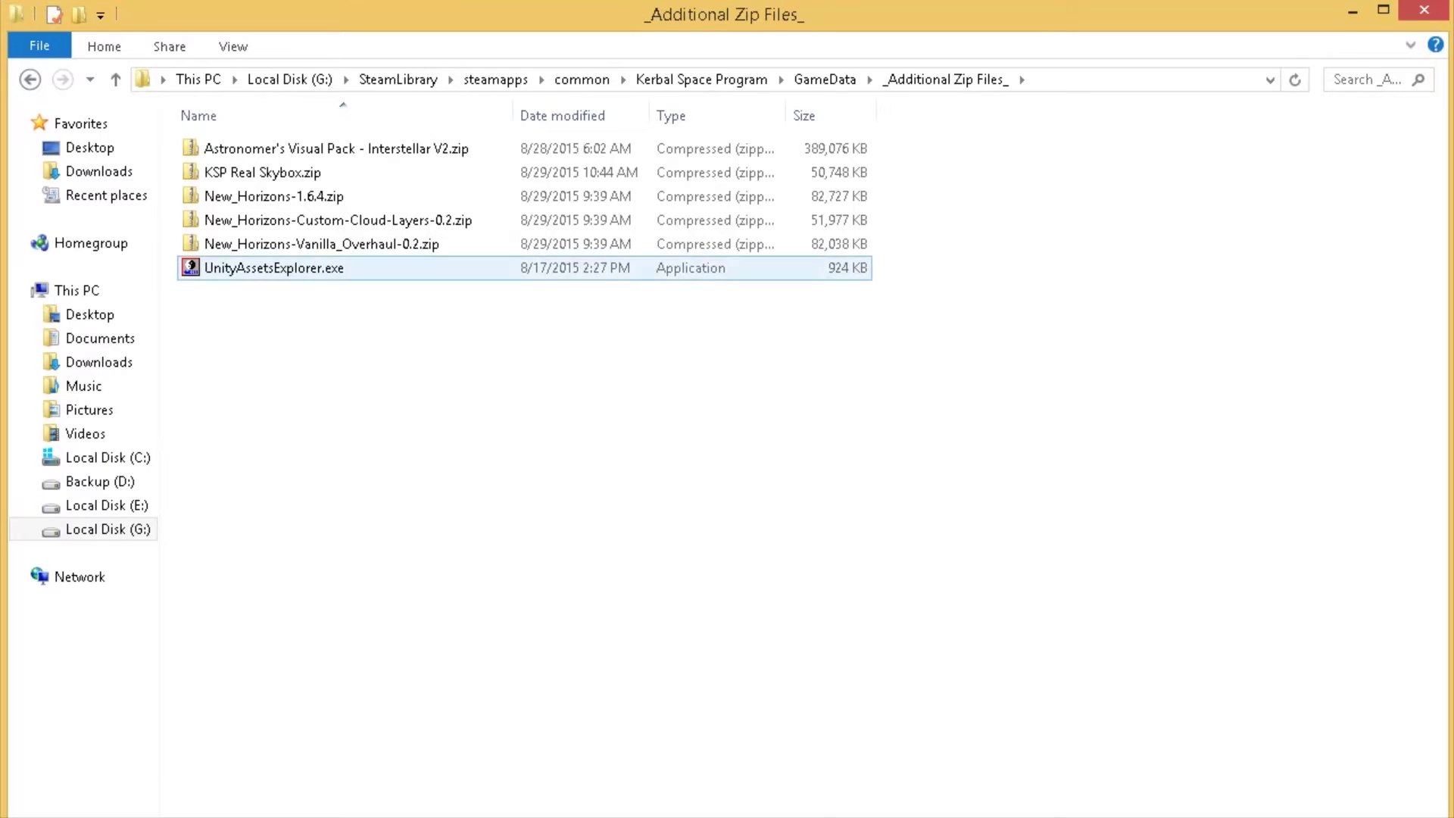
click(321, 244)
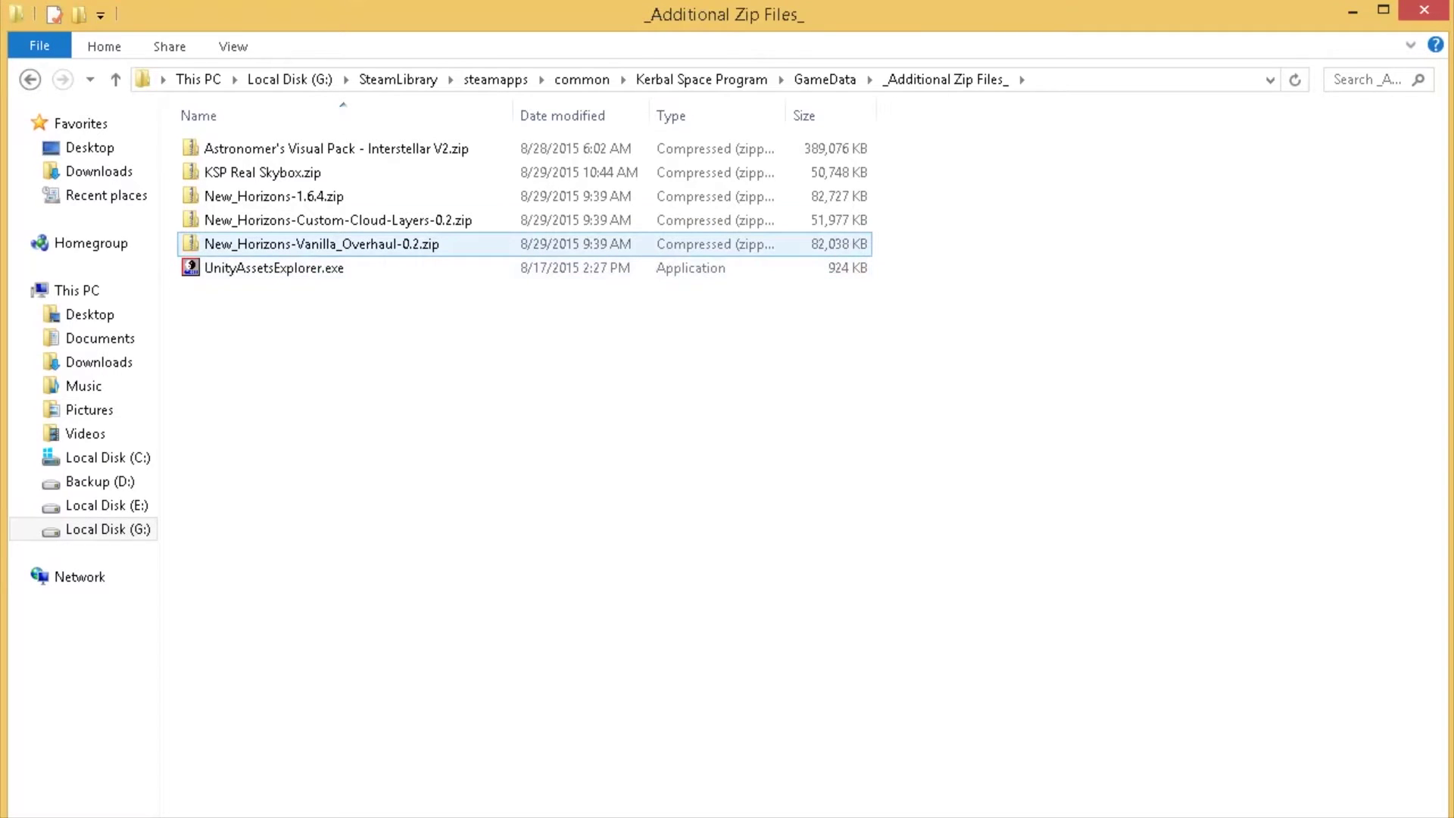
click(275, 196)
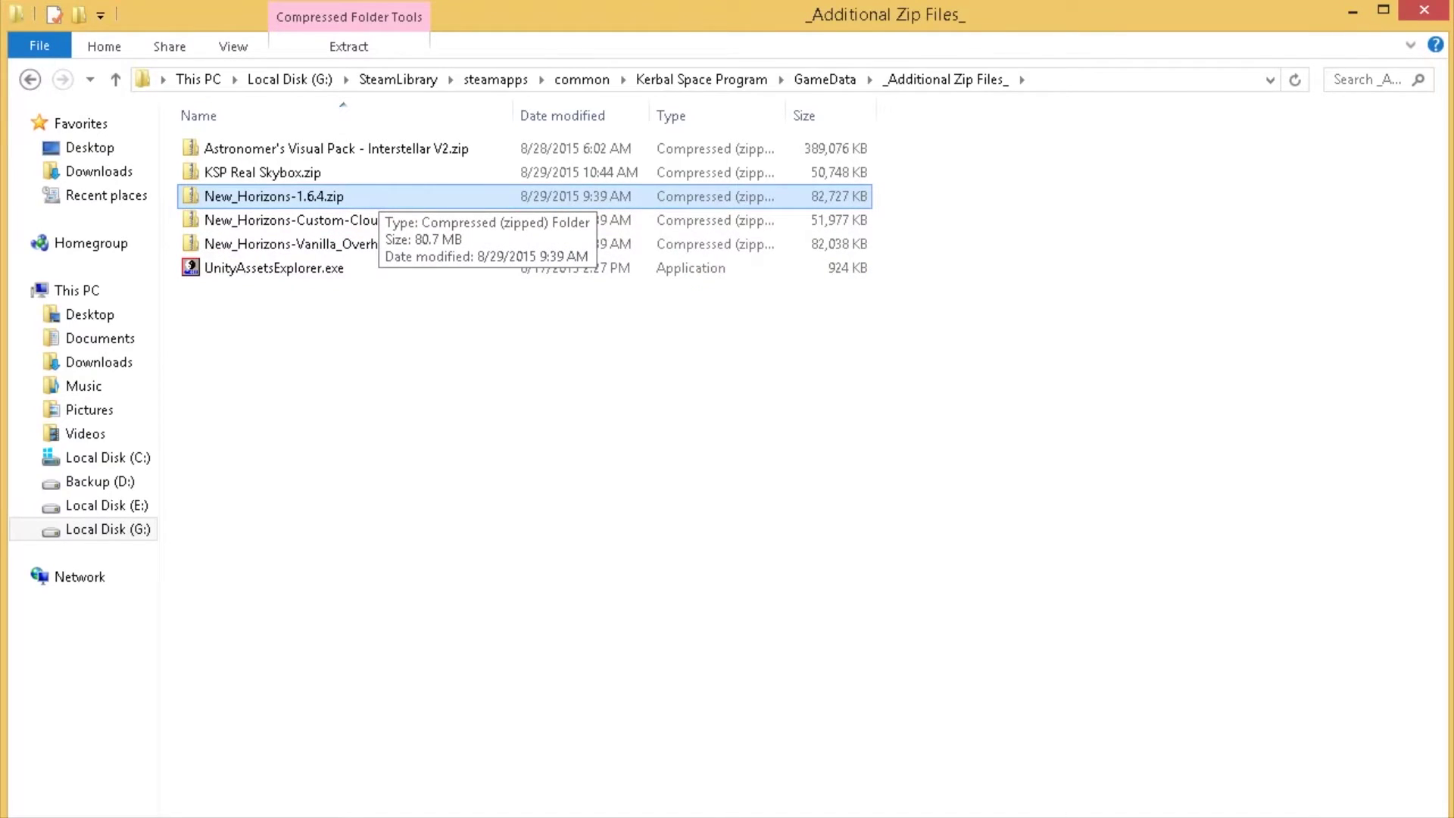
Step: Go over the cloud layers, Vanilla Overhaul, KSP Real Skybox and Astronomer's Visual Pack zips and UnityAssetsExplorer
key(shift+Down)
click(337, 221)
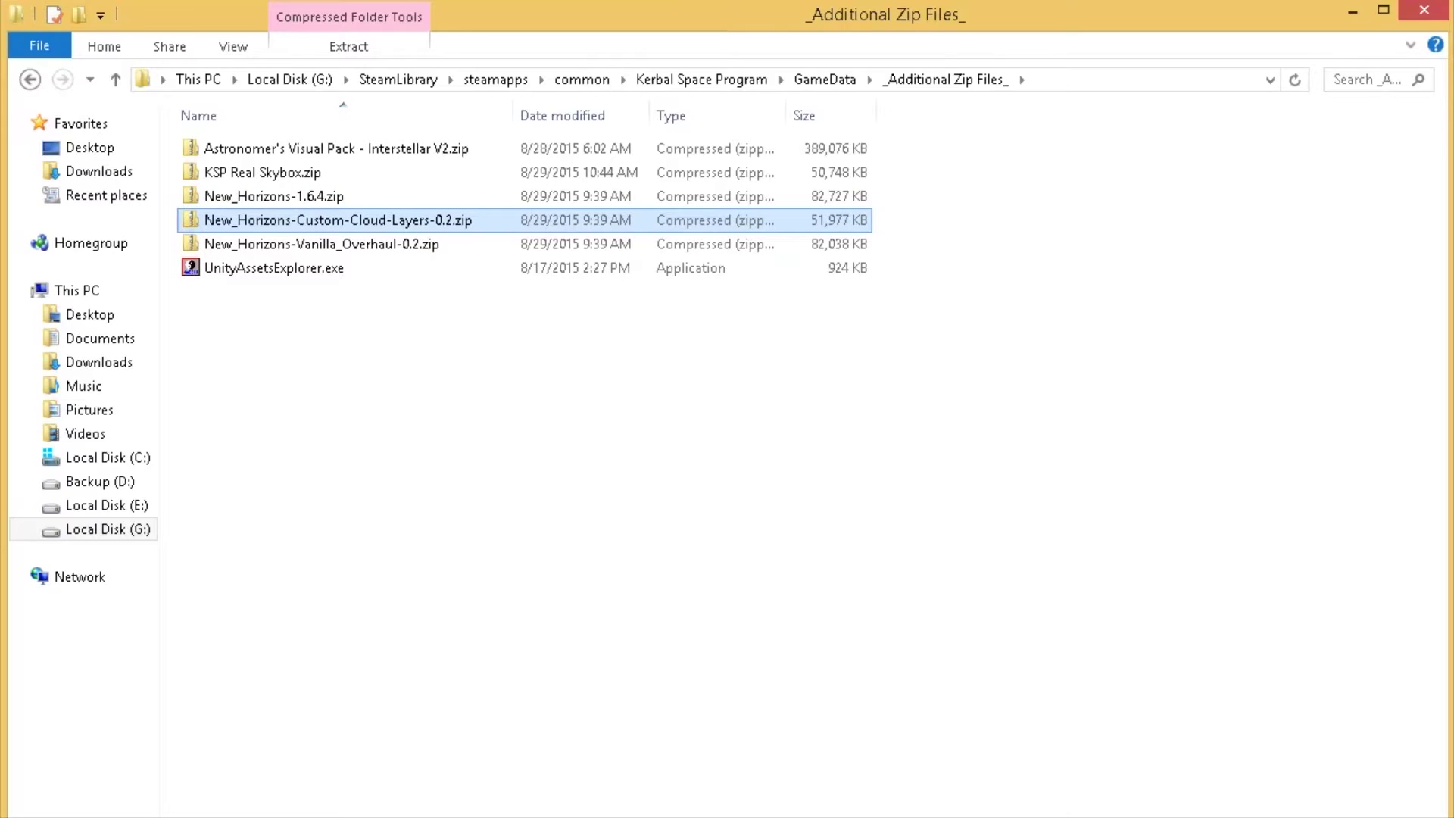
click(338, 243)
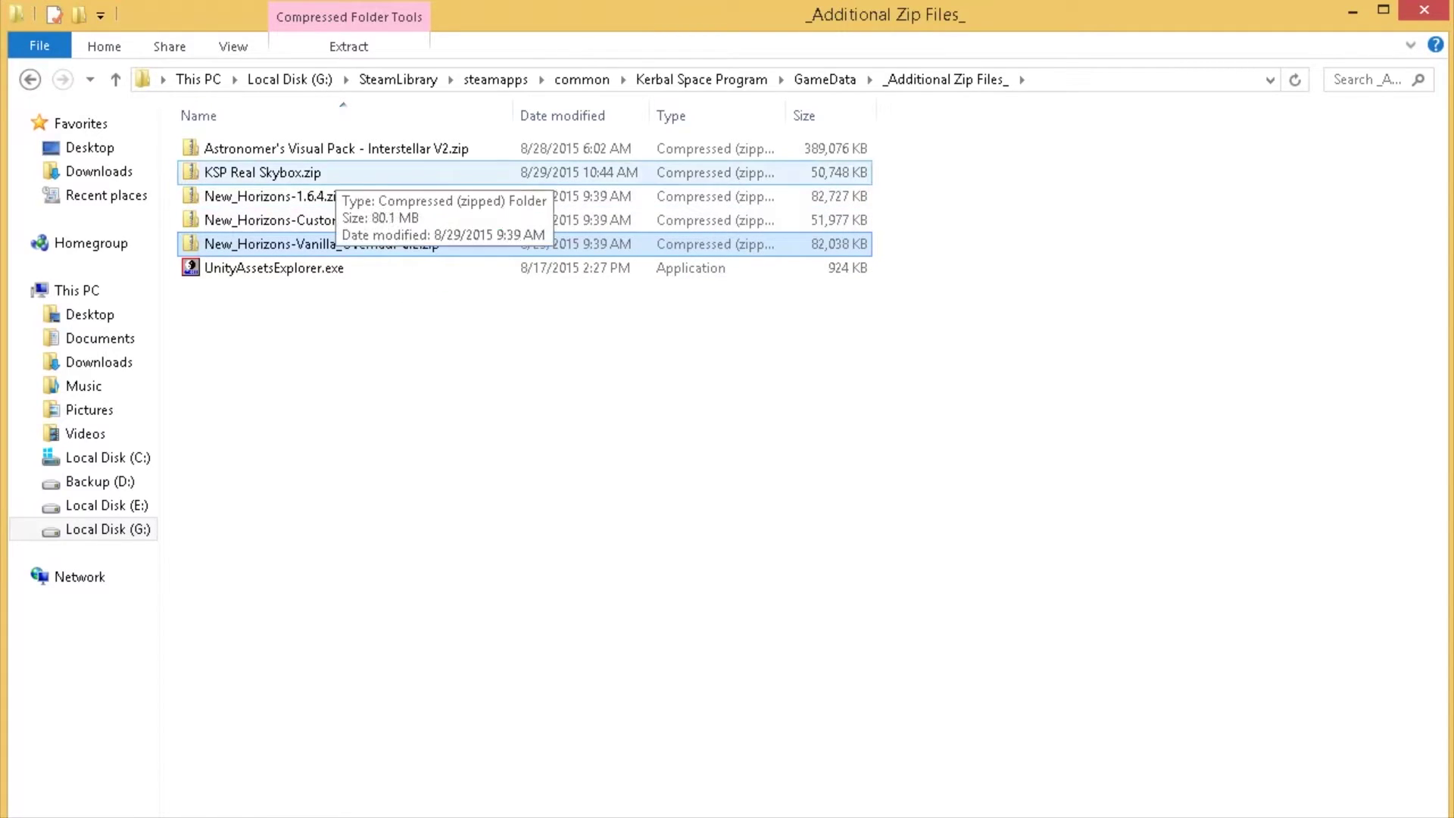
click(334, 174)
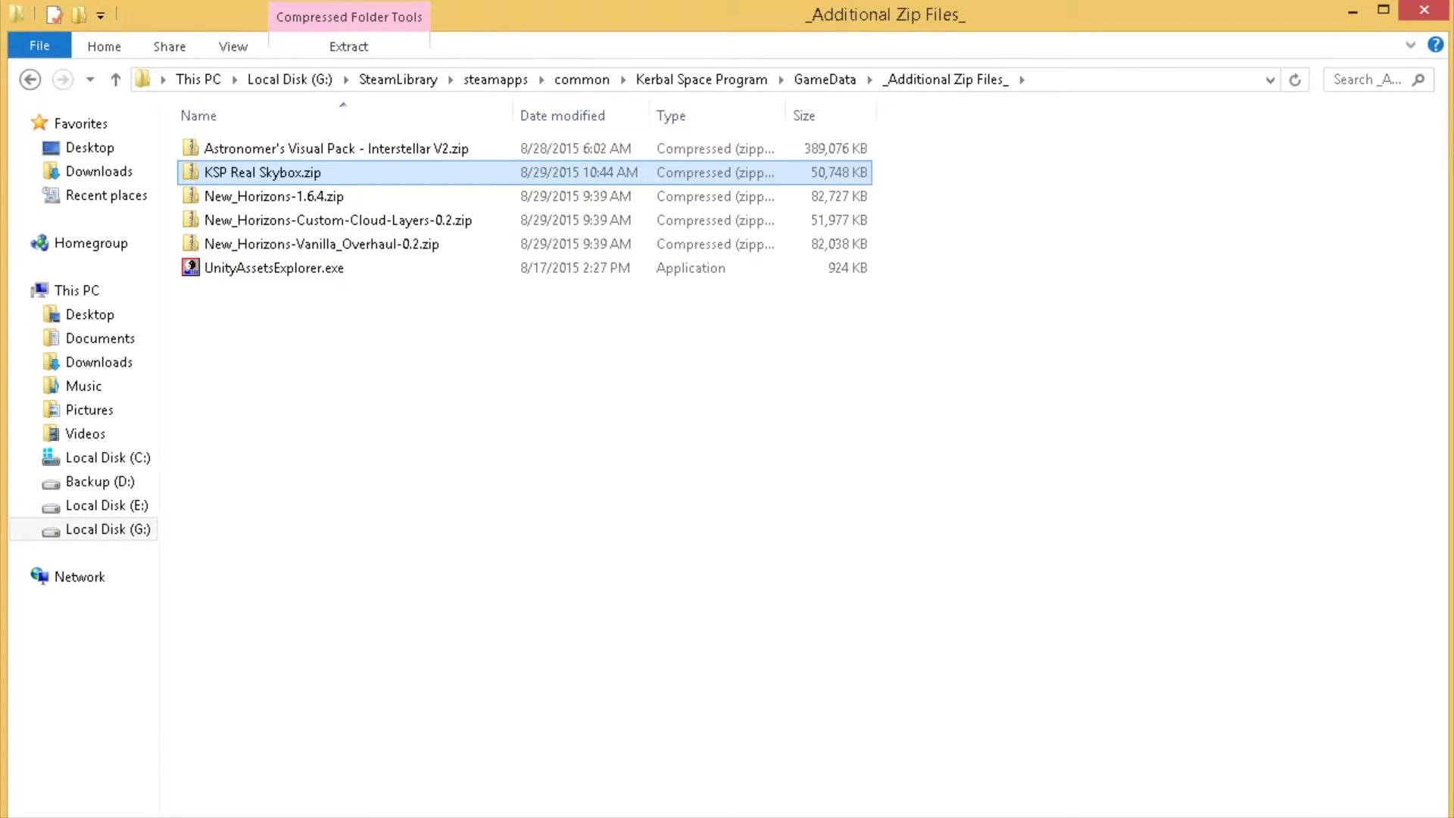
click(336, 149)
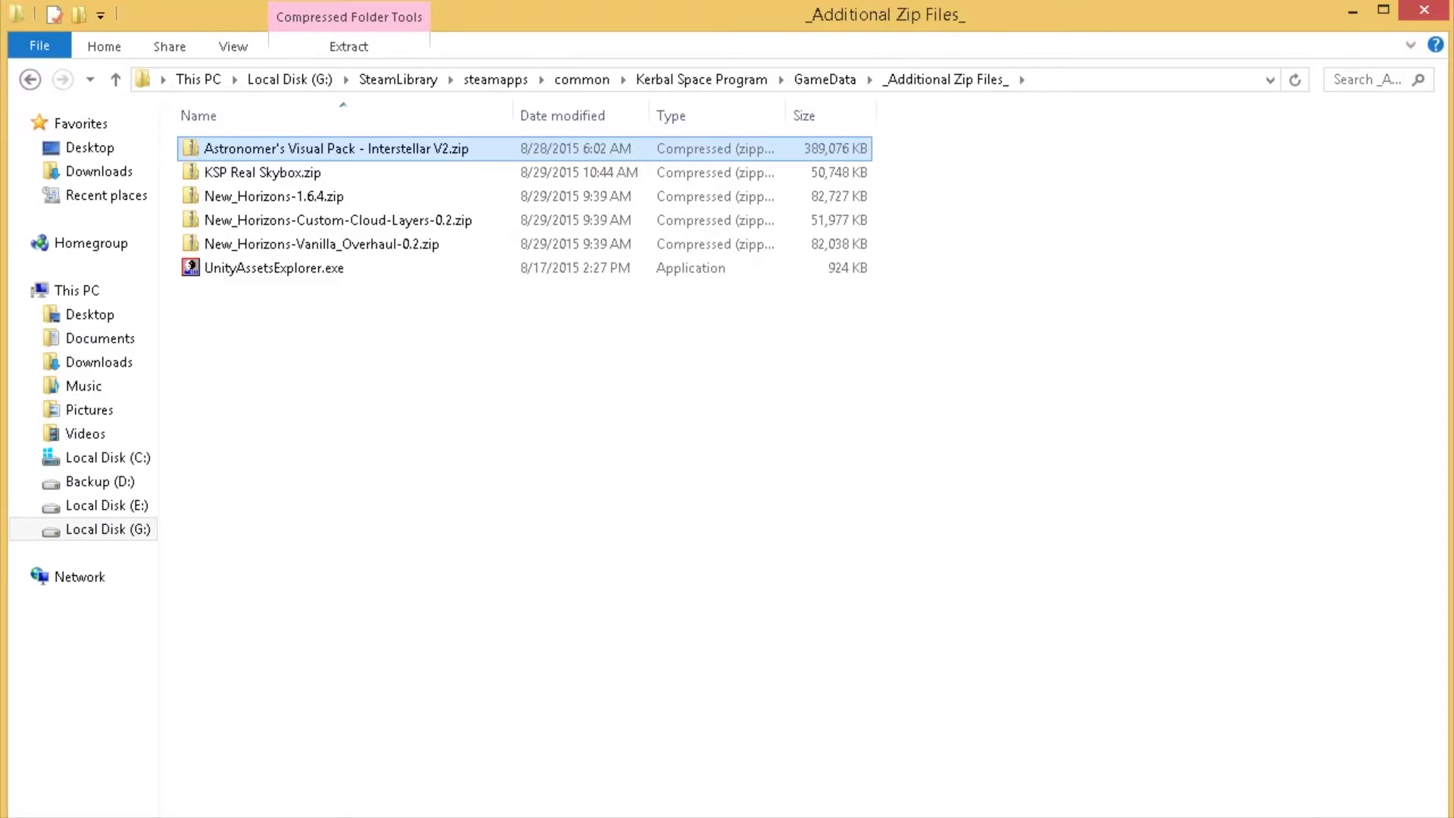
click(274, 268)
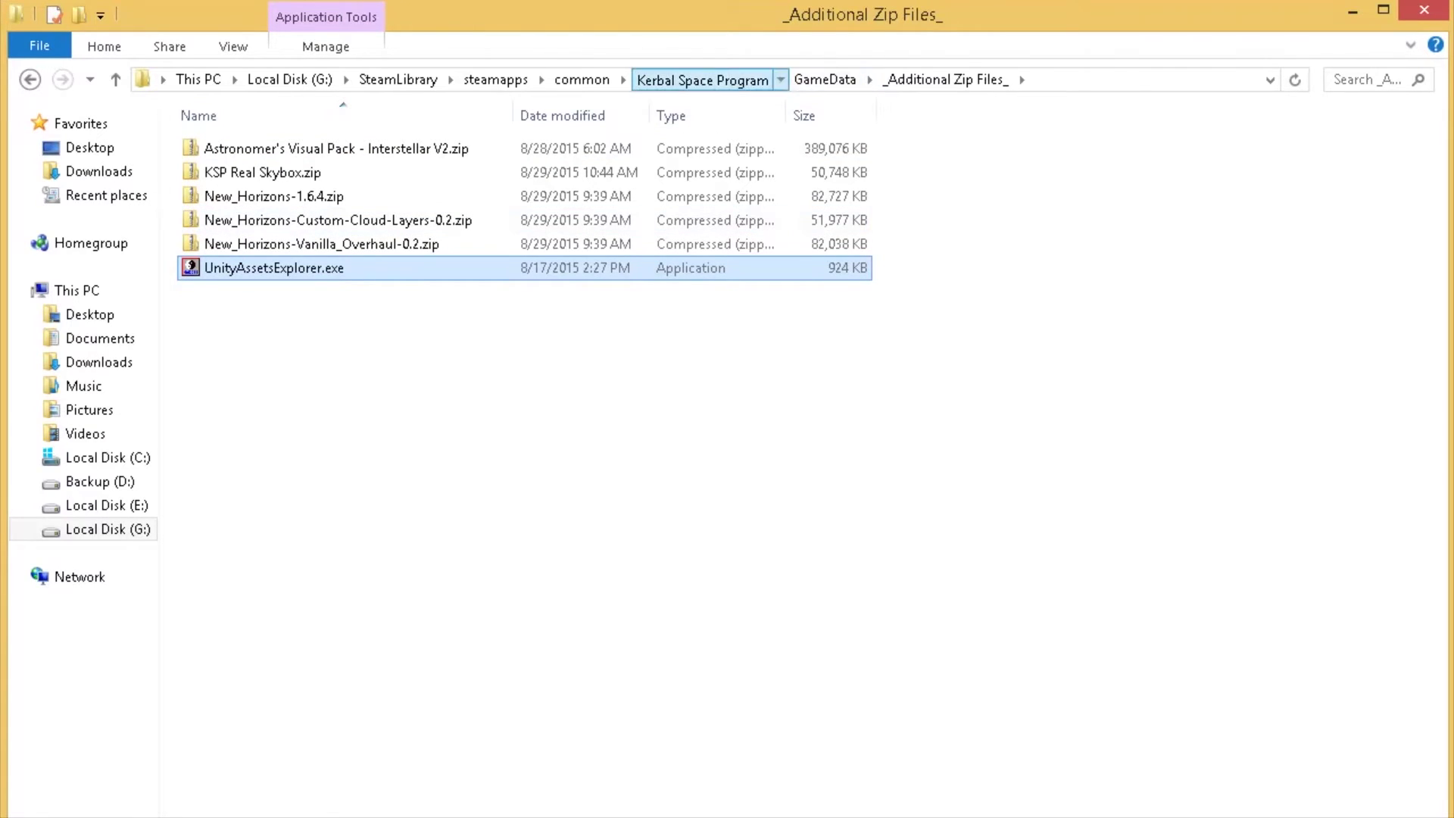
Step: Return to the Kerbal Space Program folder and launch ckan.exe from GameData
click(702, 79)
double_click(236, 172)
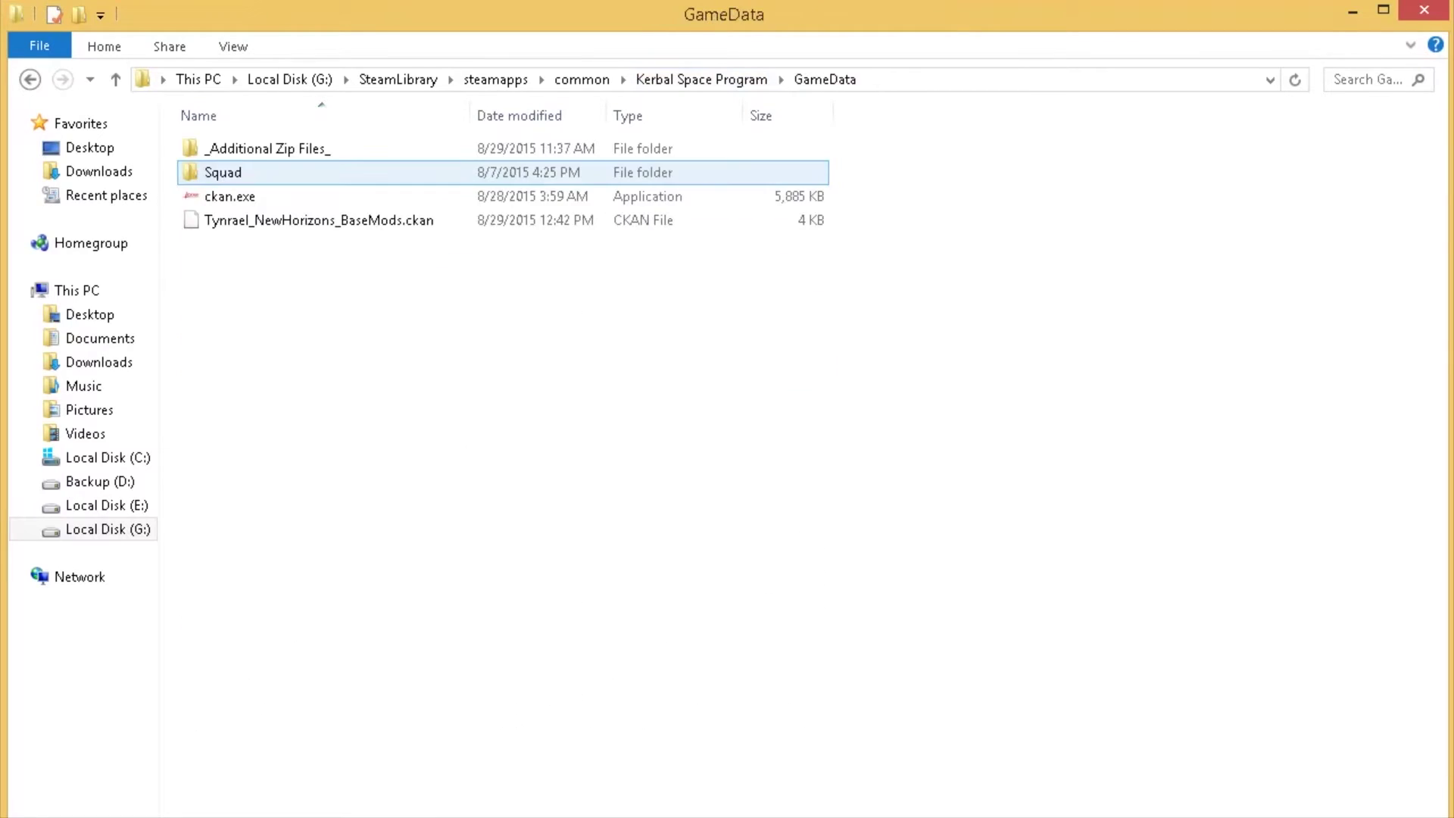
double_click(230, 197)
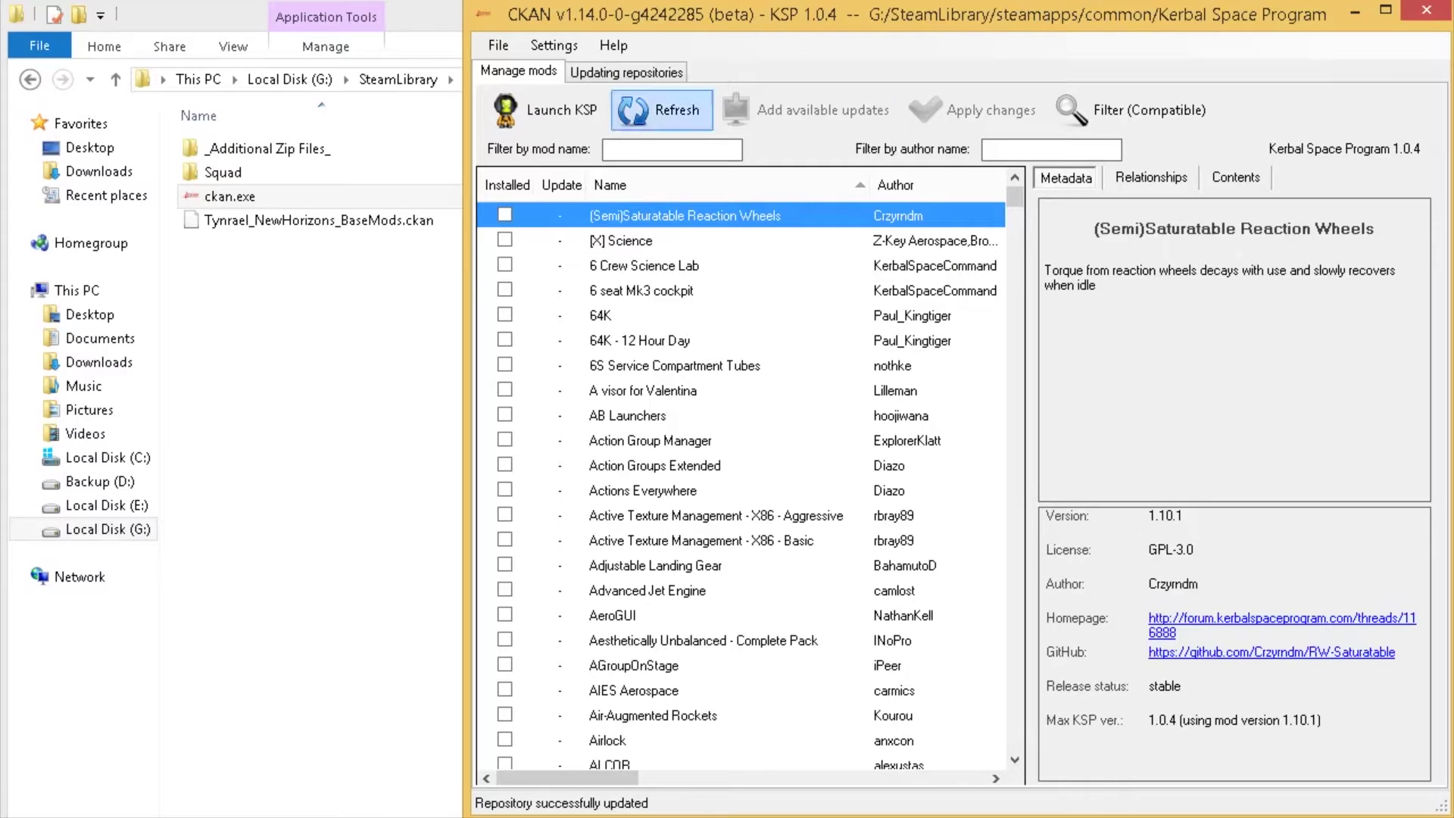
click(498, 45)
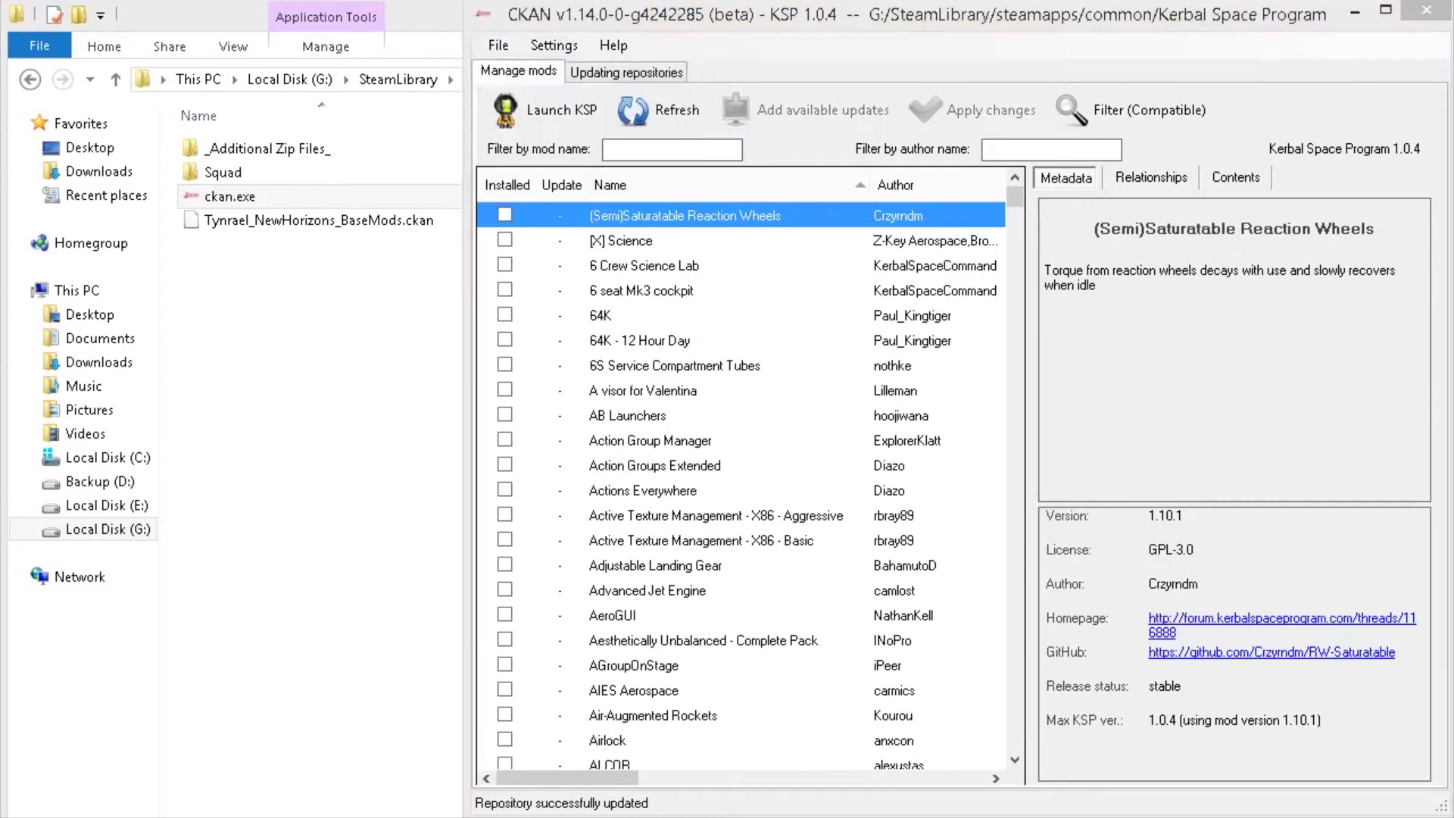
Step: Install every mod in Tynrael_NewHorizons_BaseMods.ckan using CKAN's Install from .ckan
click(576, 119)
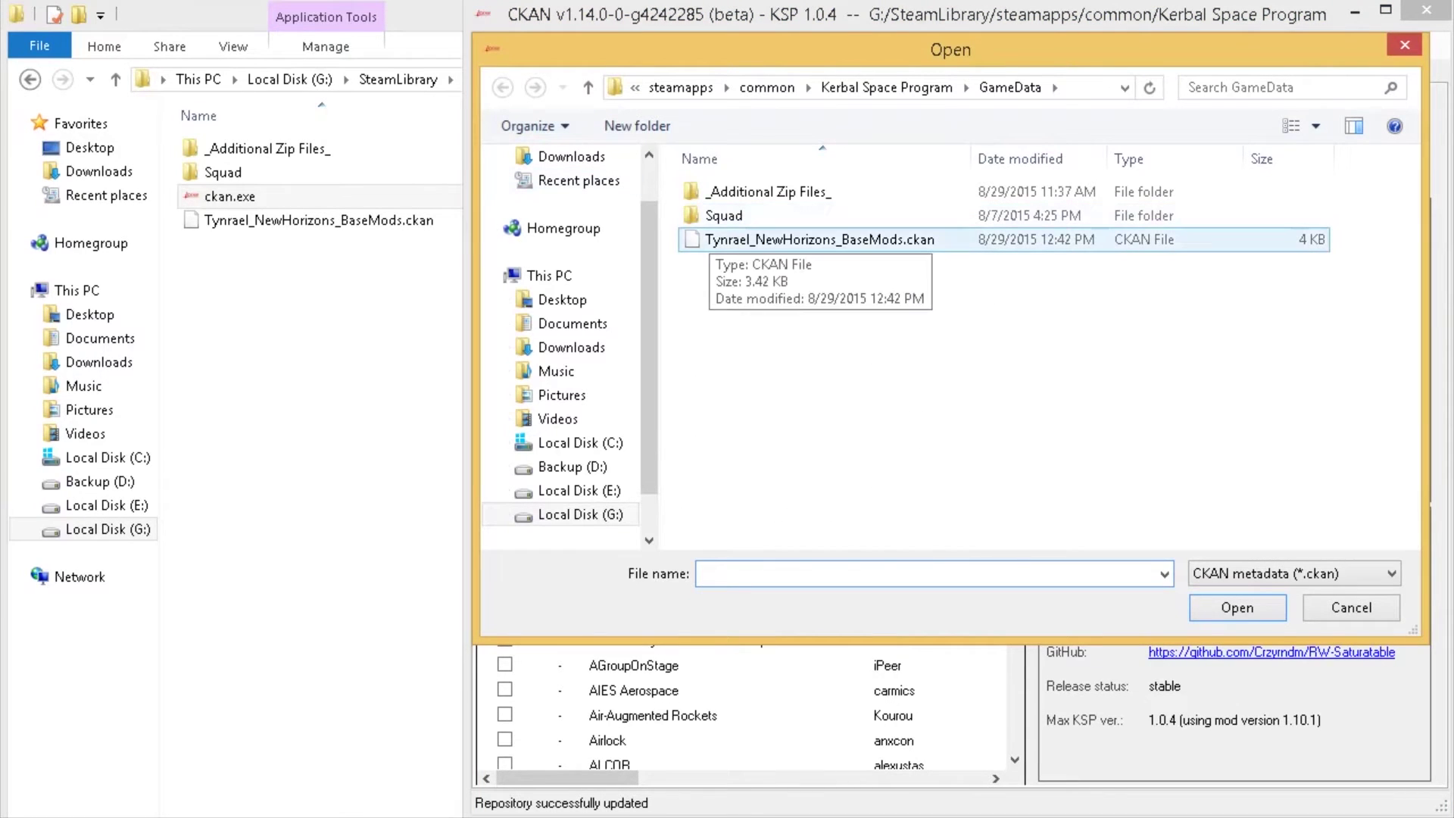
click(712, 239)
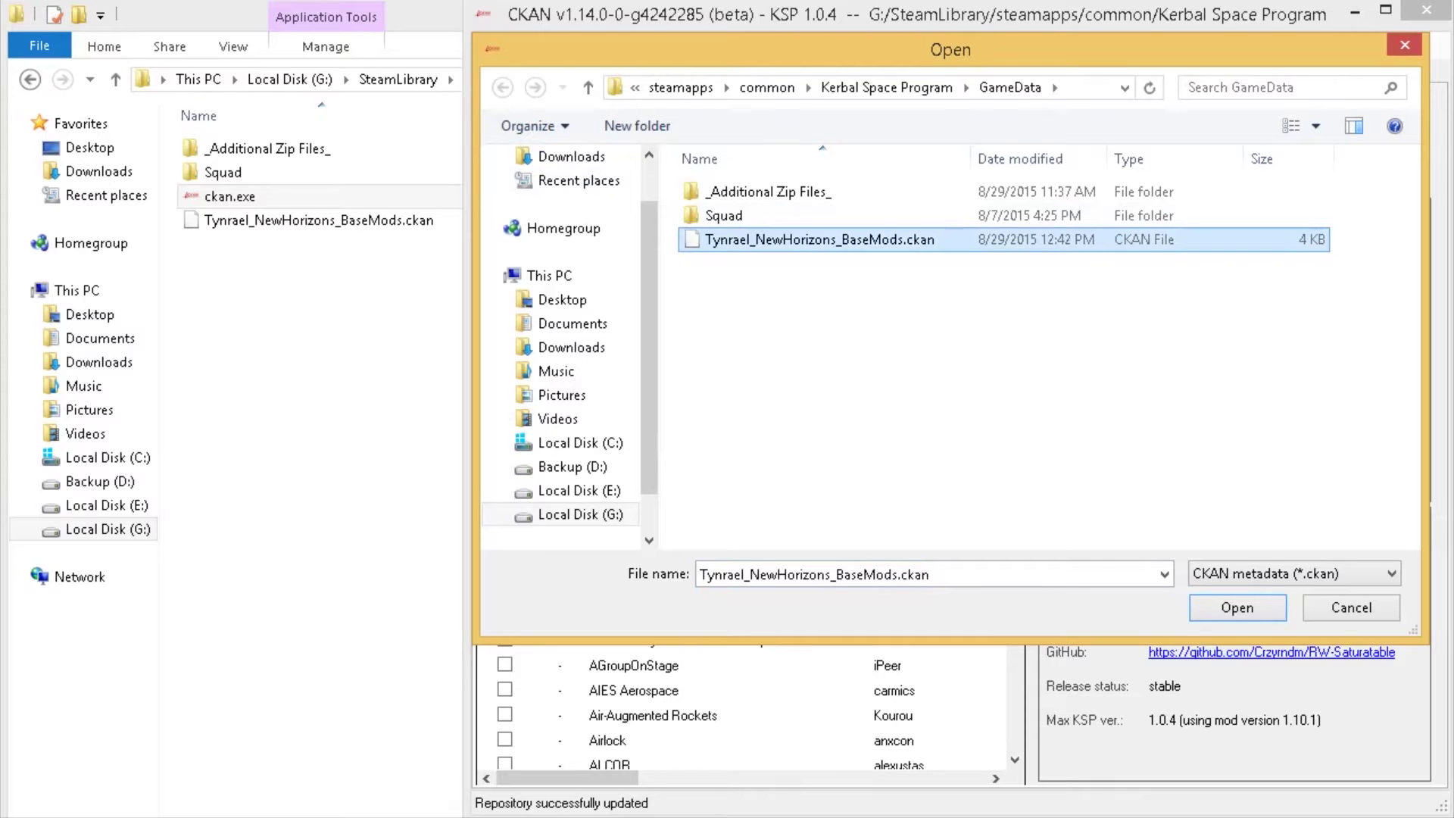
click(1236, 607)
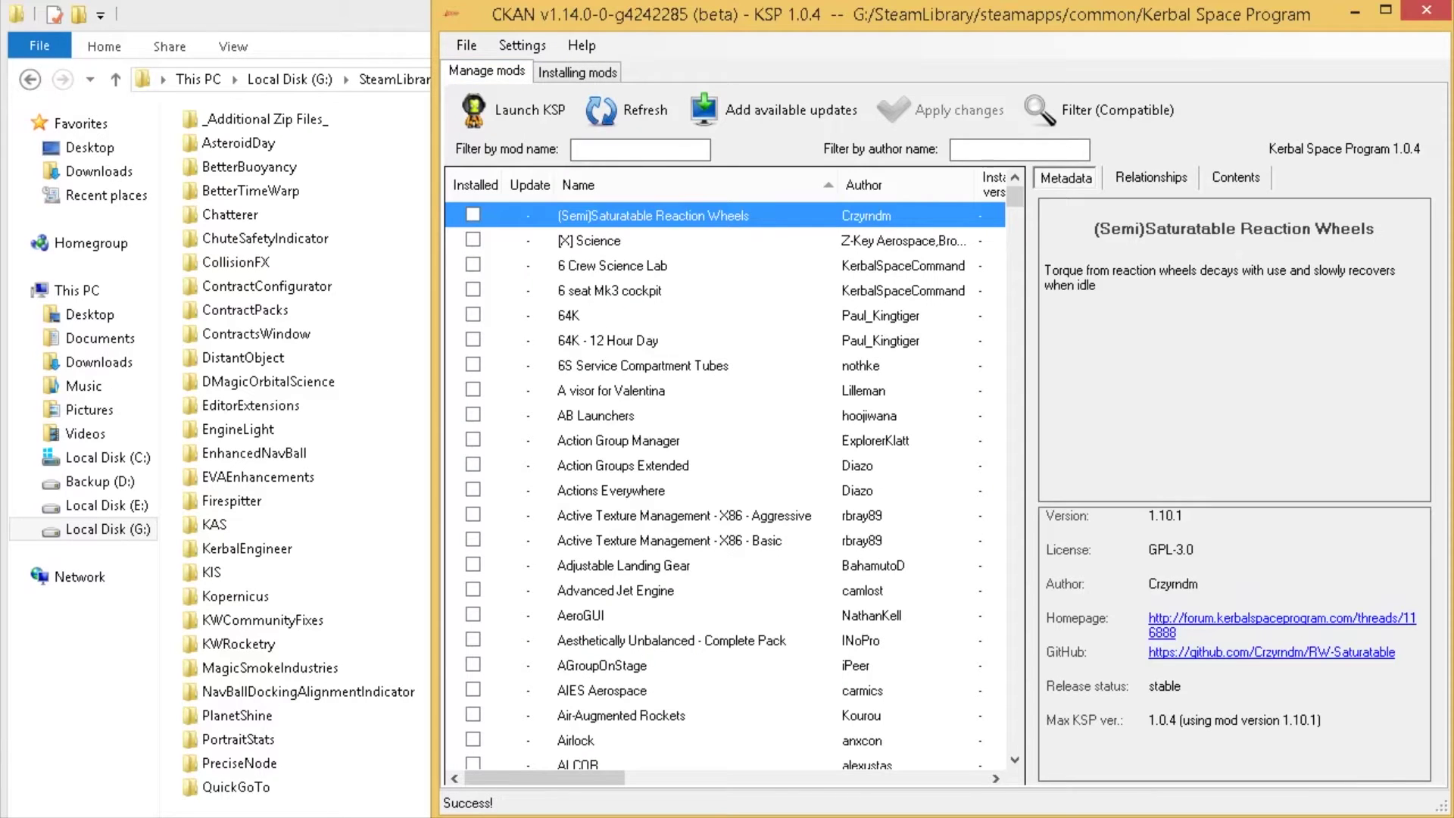
Step: Scroll through CKAN's mod list to review the newly installed base mods
scroll(725, 484, down, 12)
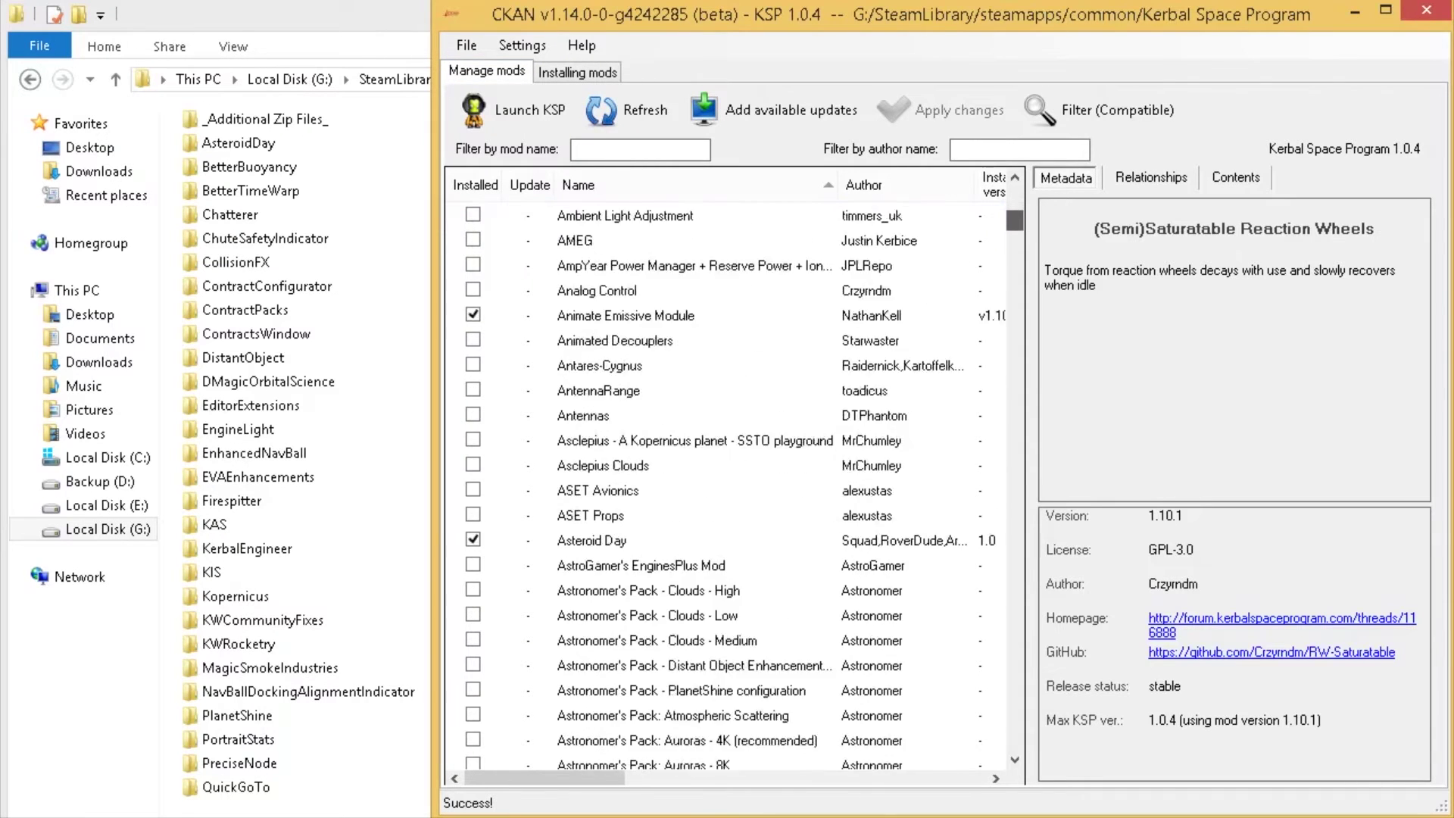
scroll(725, 485, down, 18)
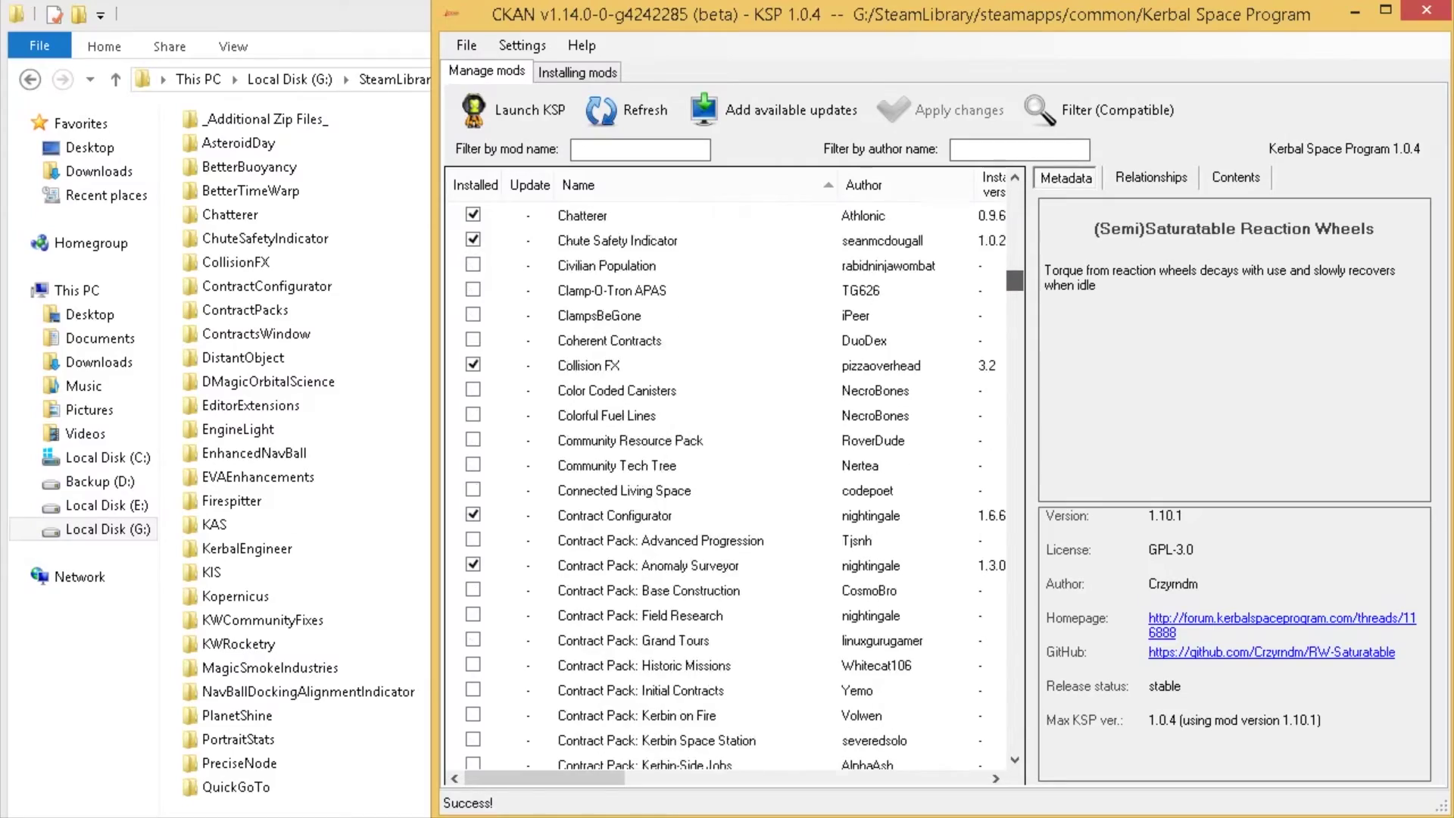
scroll(726, 484, down, 20)
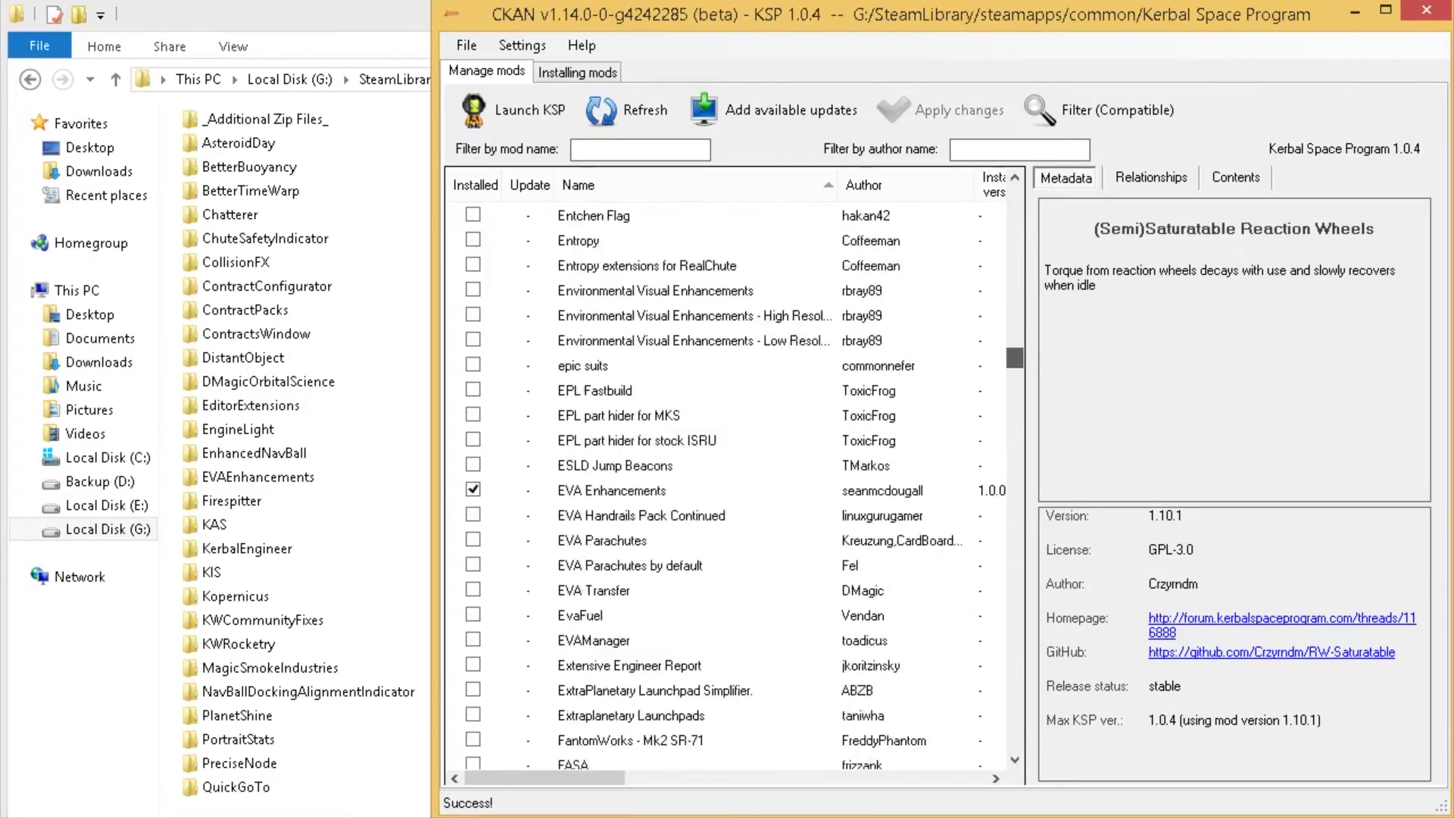
scroll(725, 485, down, 20)
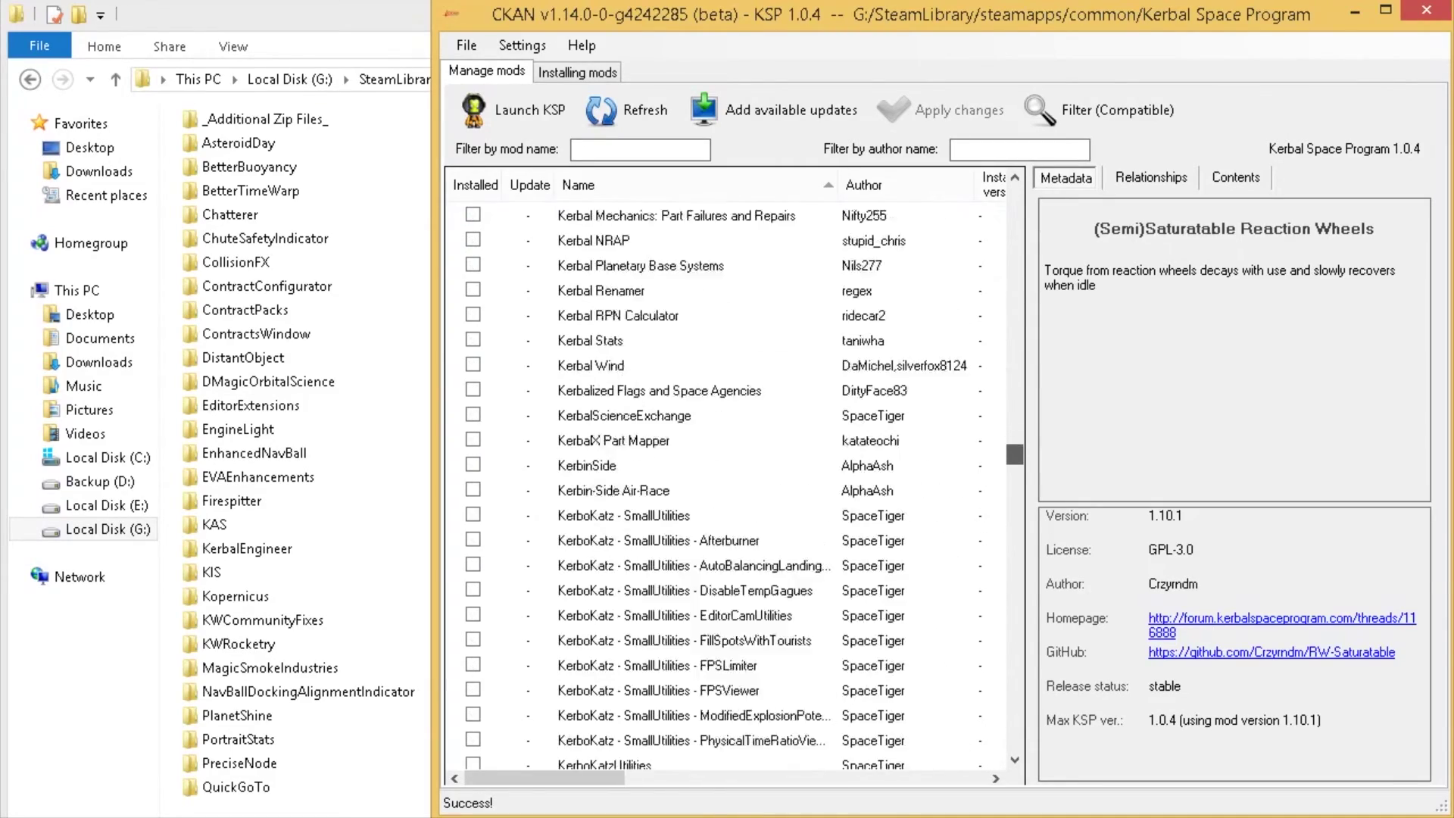
scroll(725, 485, down, 20)
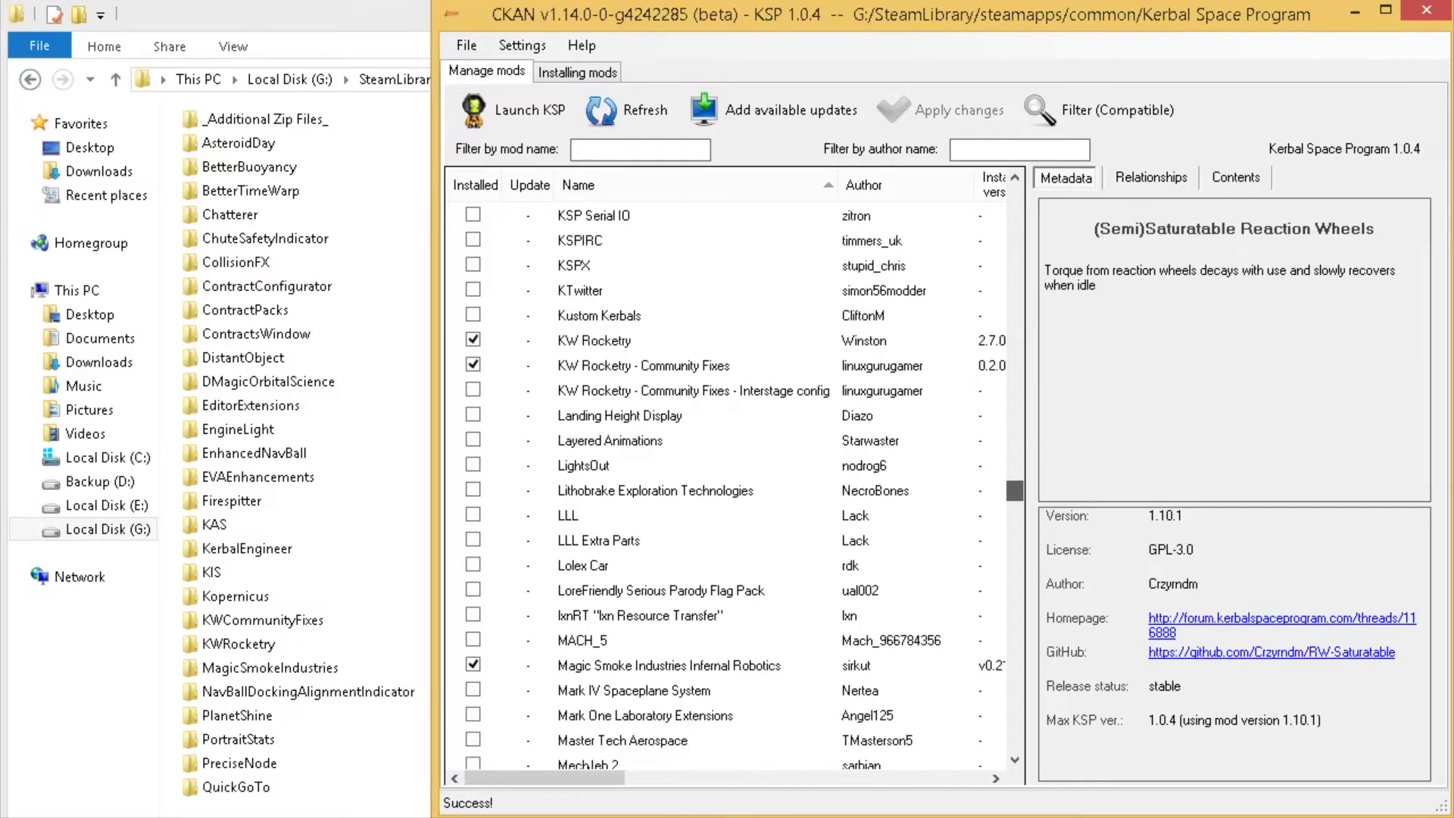
scroll(725, 484, down, 20)
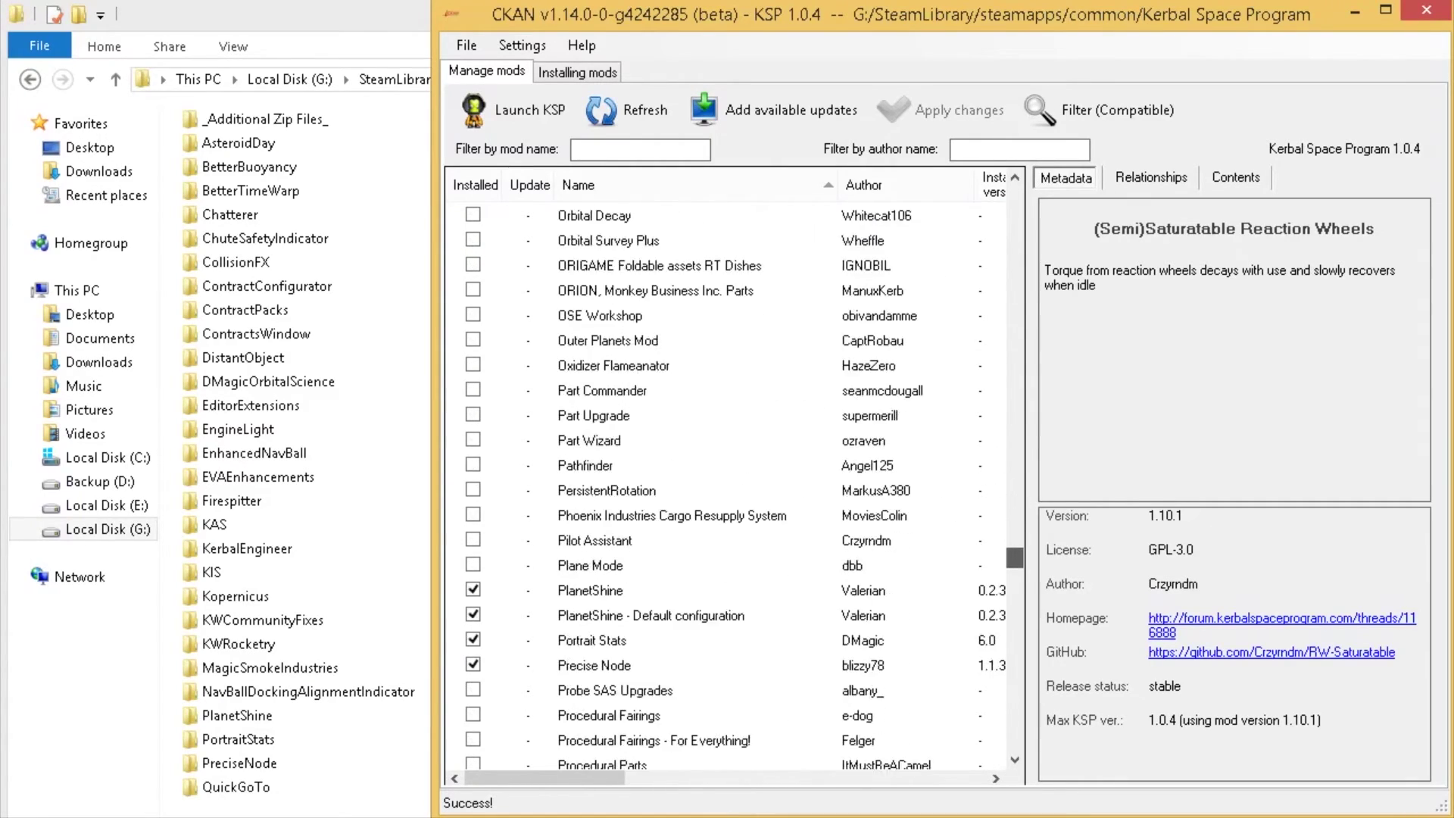
scroll(726, 485, down, 20)
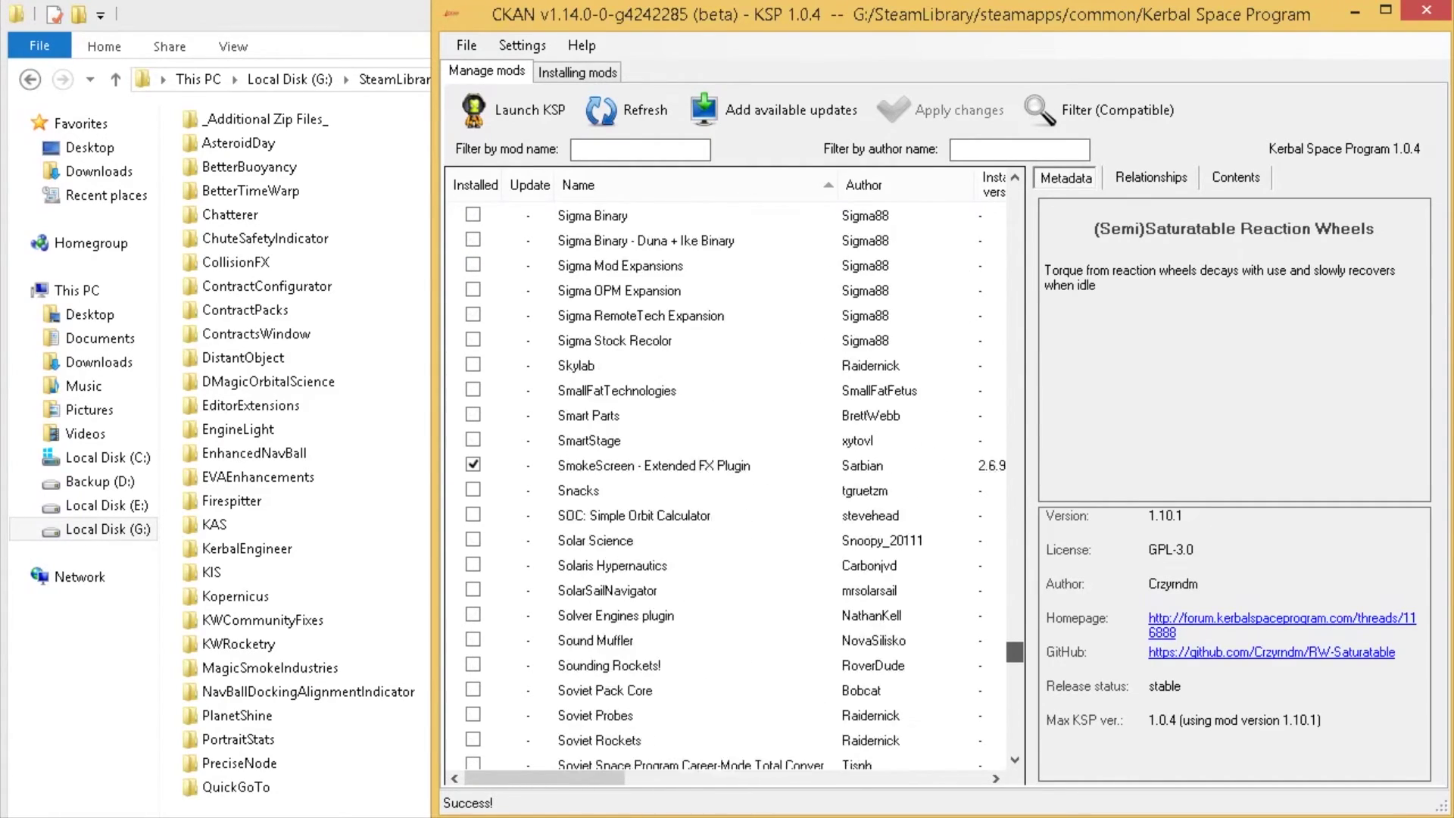
scroll(725, 484, down, 20)
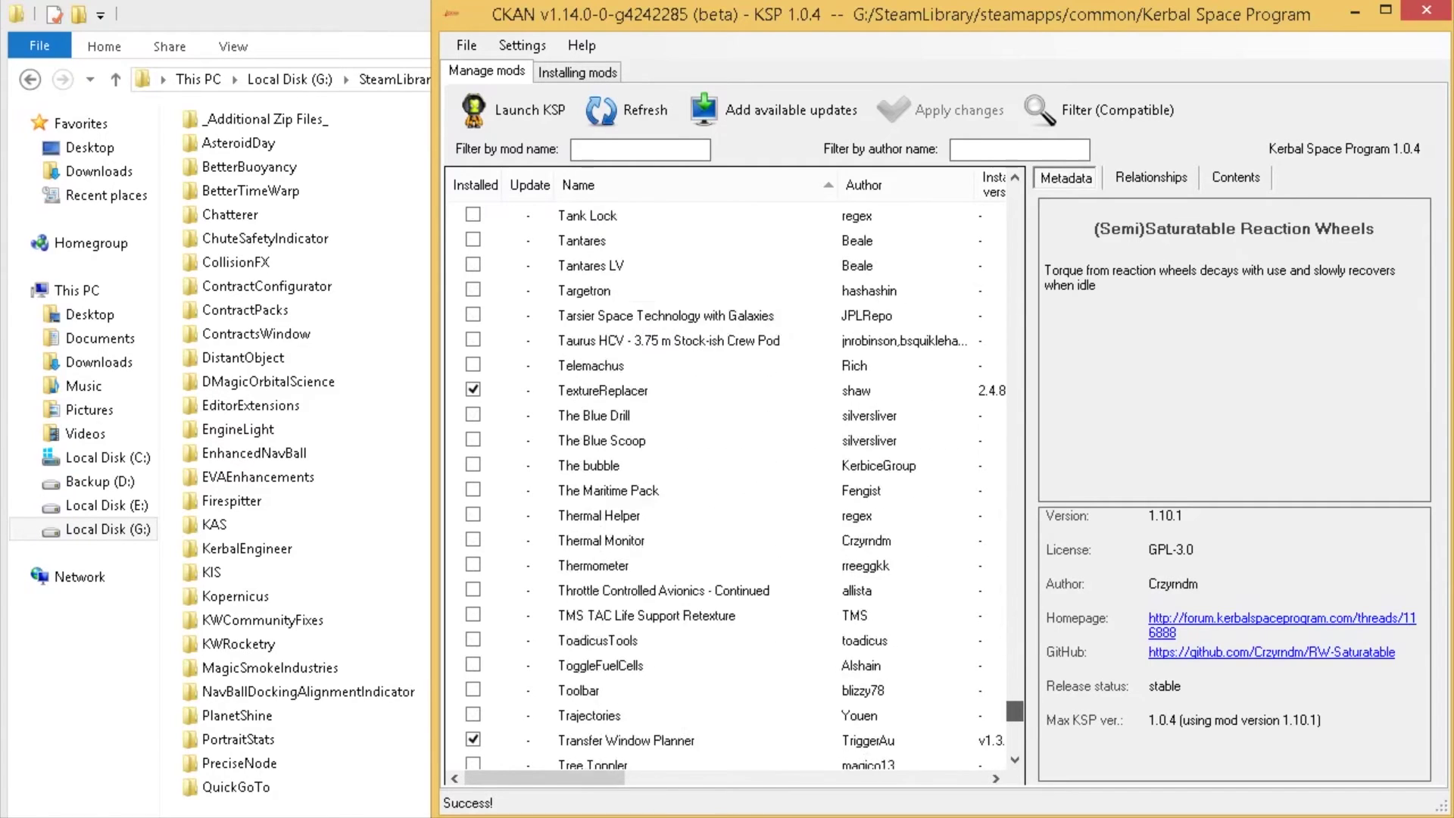
scroll(736, 620, down, 4)
scroll(736, 619, up, 4)
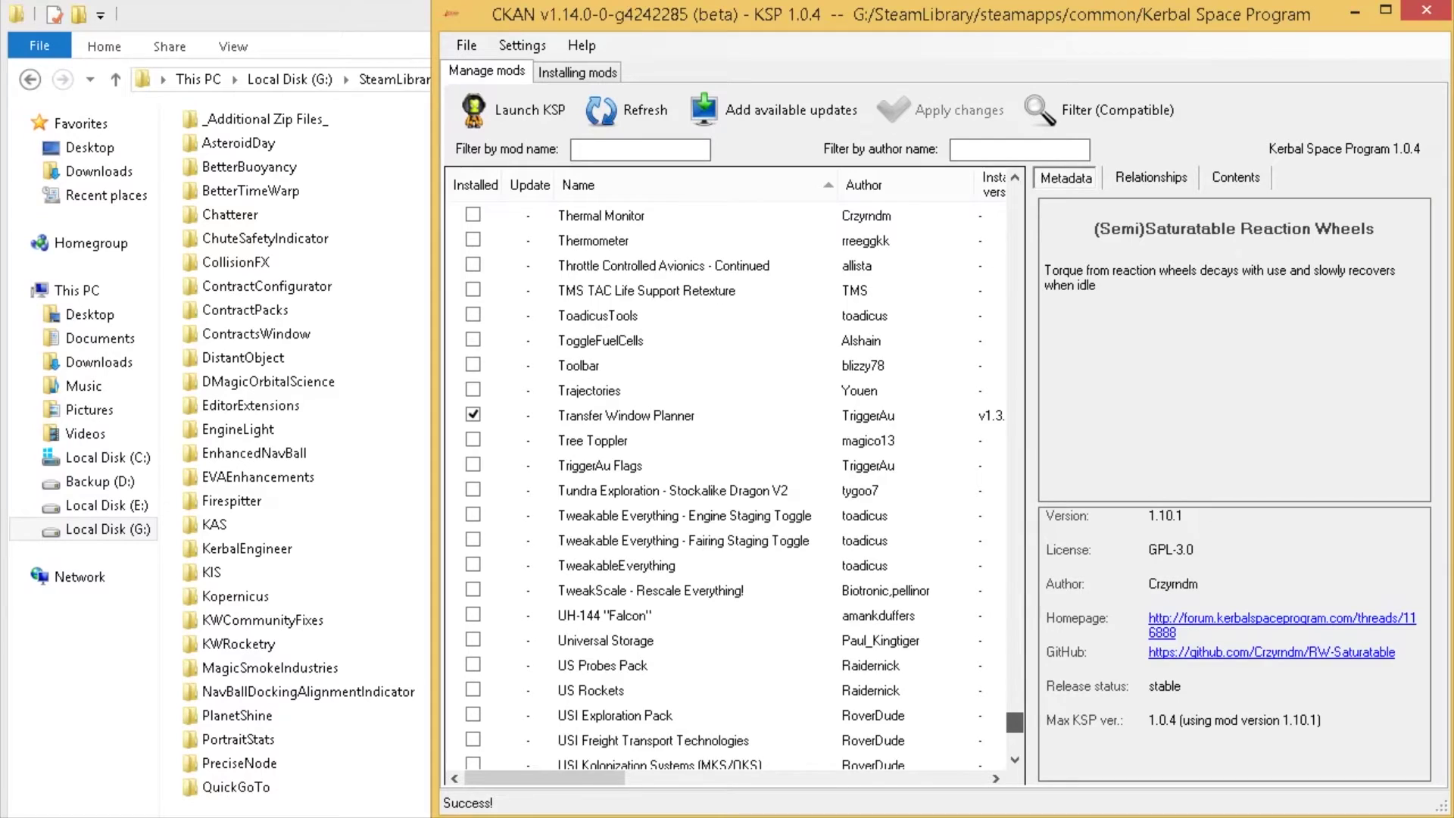
scroll(725, 484, up, 1)
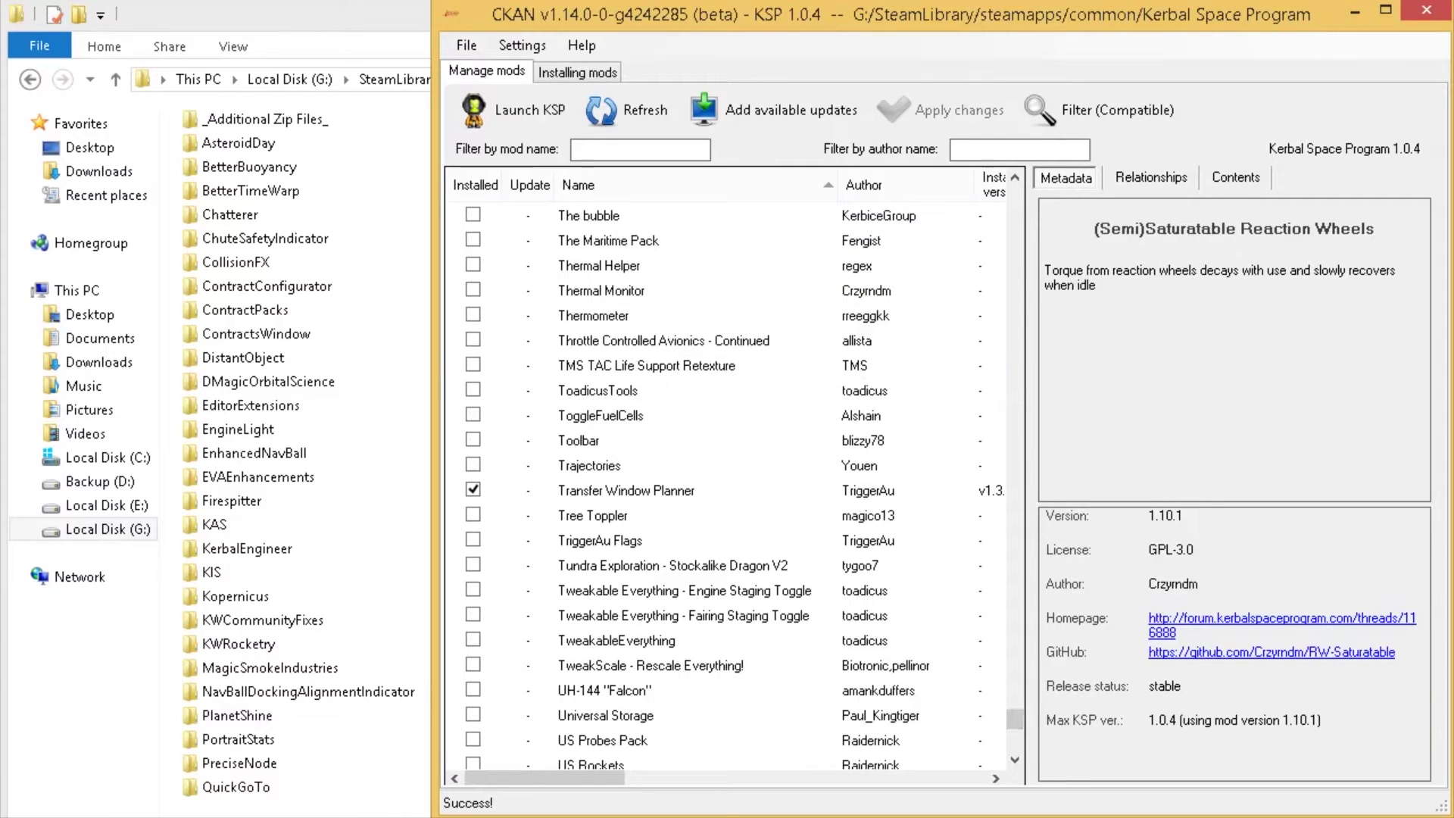
Step: Show the TMS TAC Life Support Retexture details and scroll through its metadata
click(647, 366)
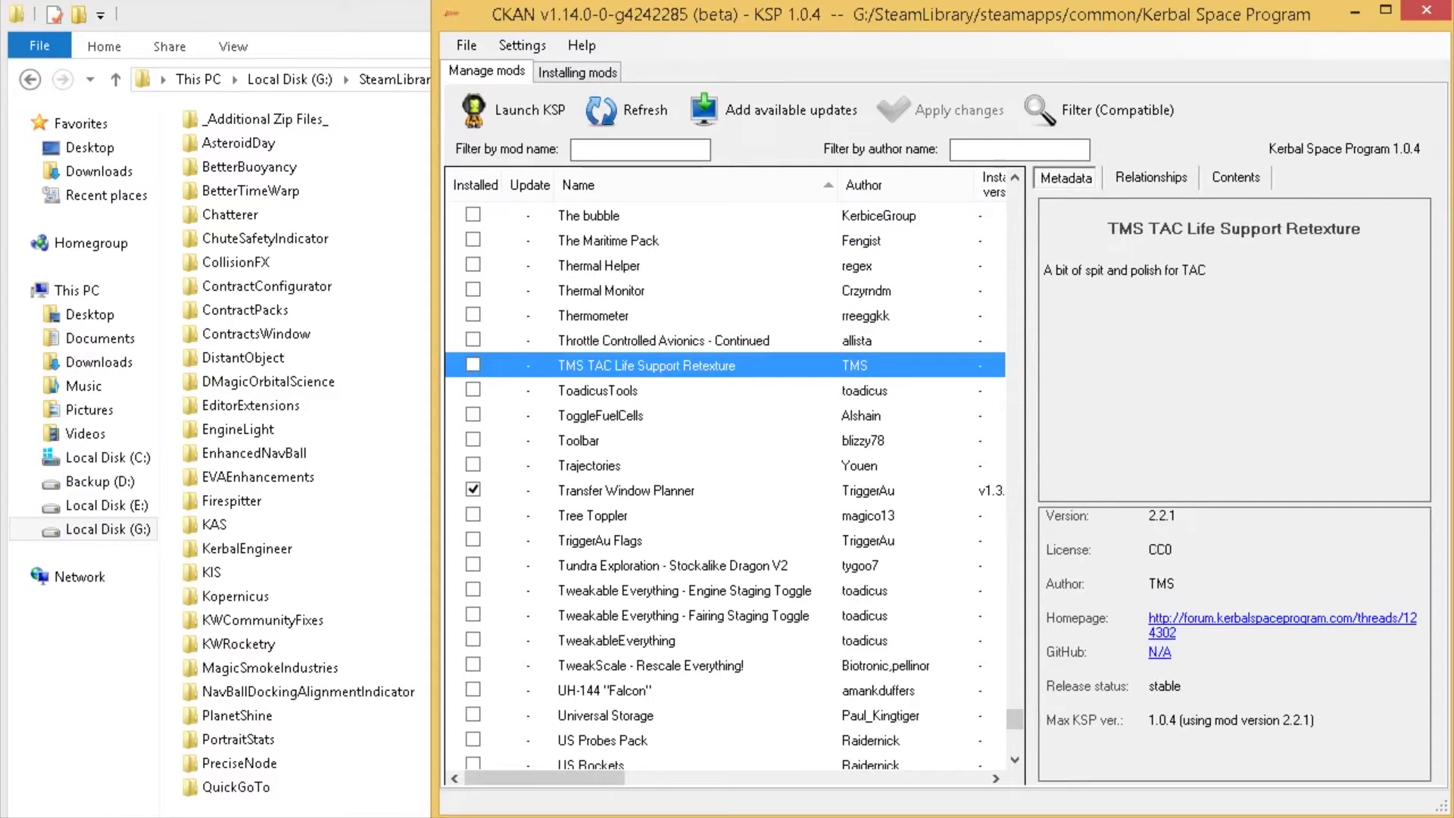
drag(1015, 719, 1014, 528)
scroll(1015, 730, down, 2)
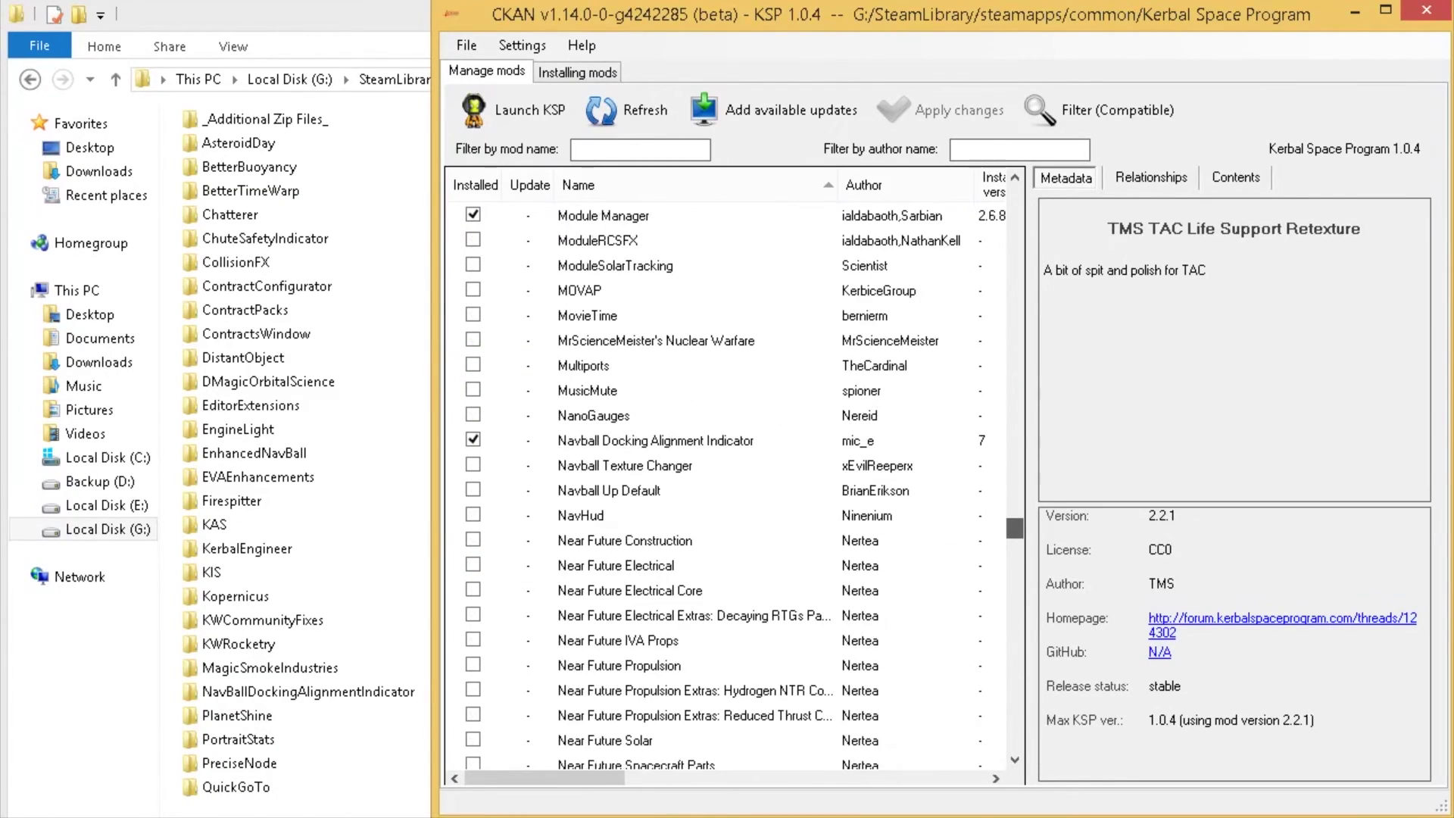
drag(1015, 529, 1015, 195)
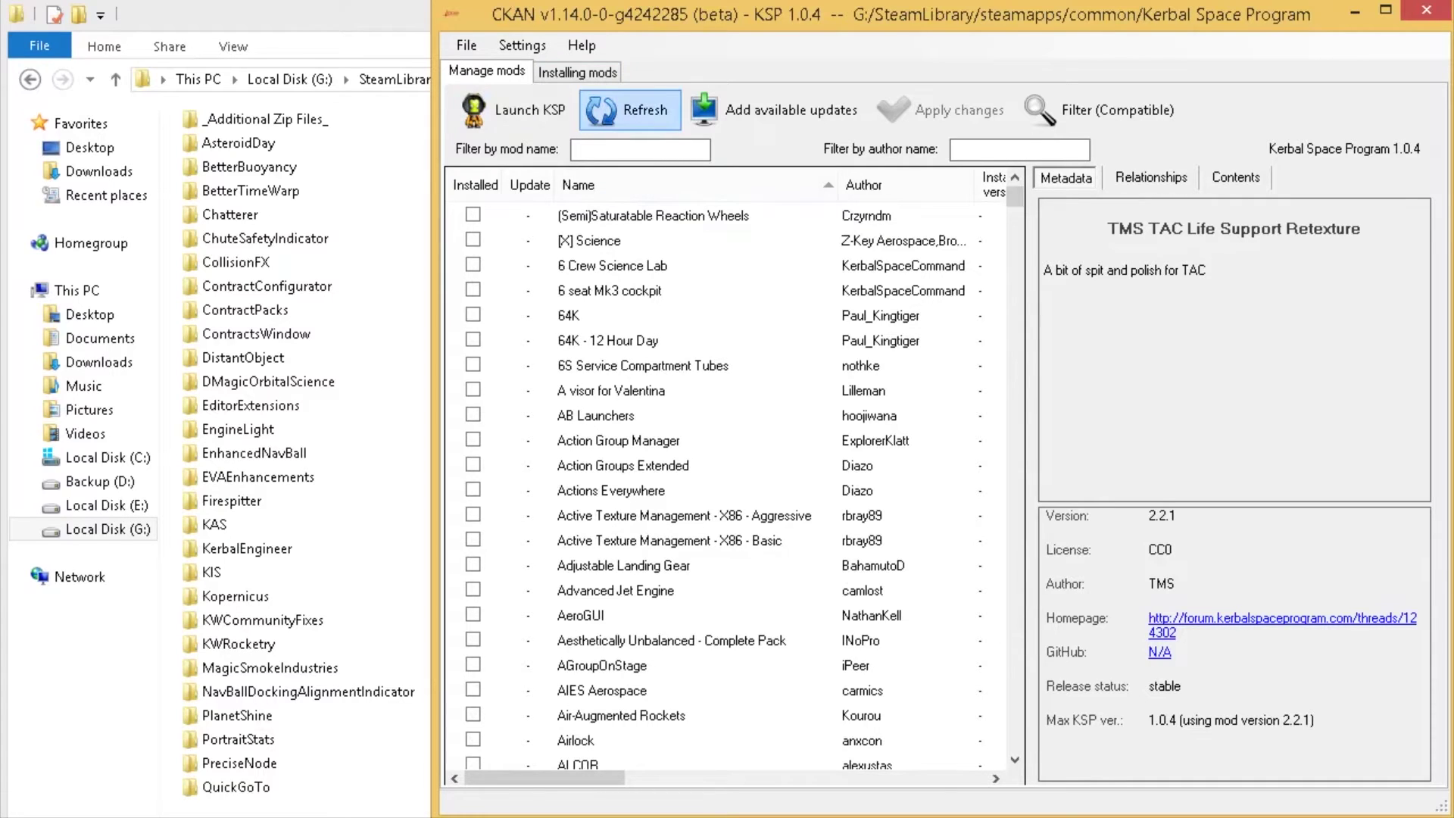
Step: Queue the Kopernicus update, review it in the Changeset, then minimize CKAN
click(776, 110)
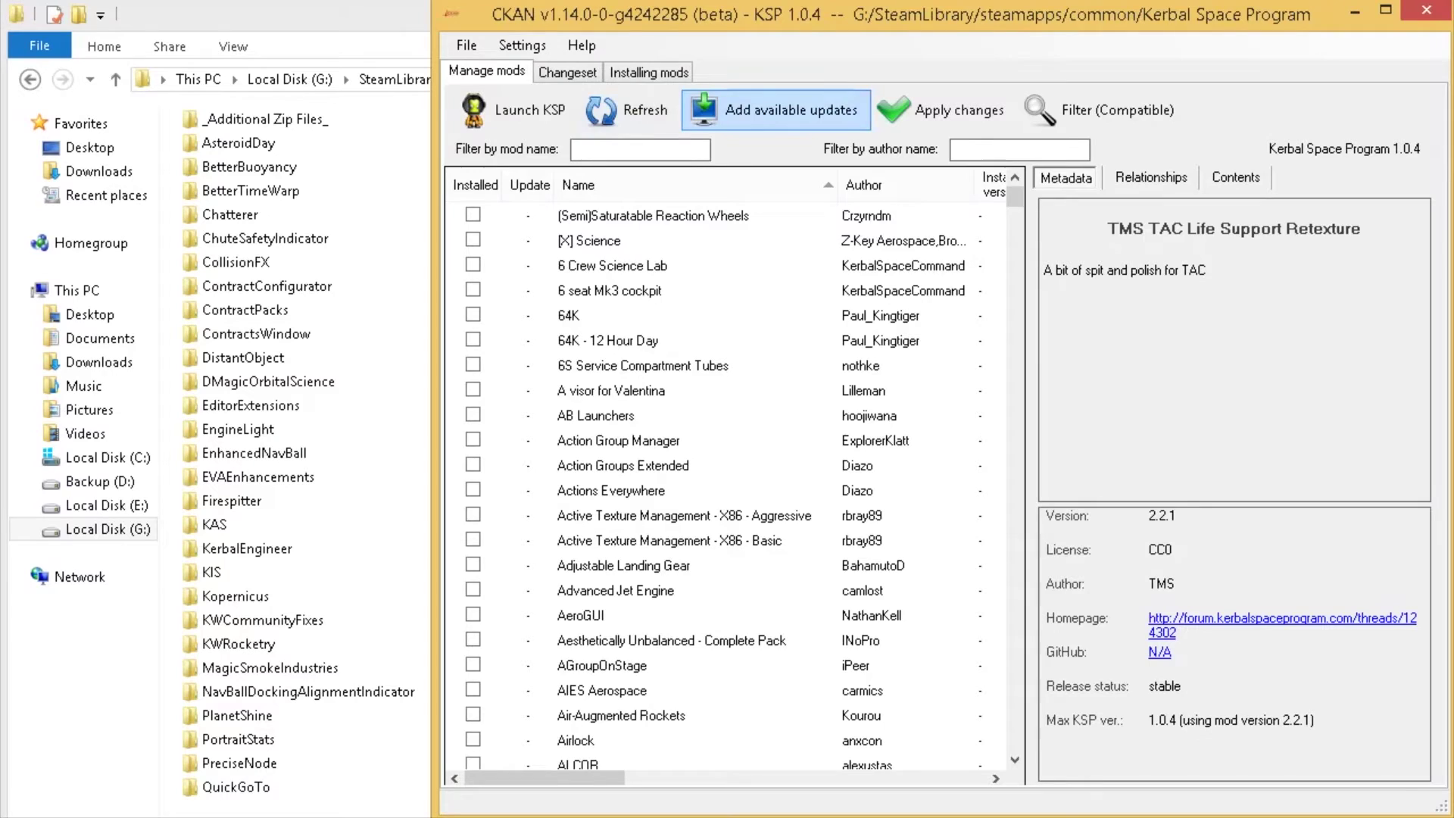
click(567, 73)
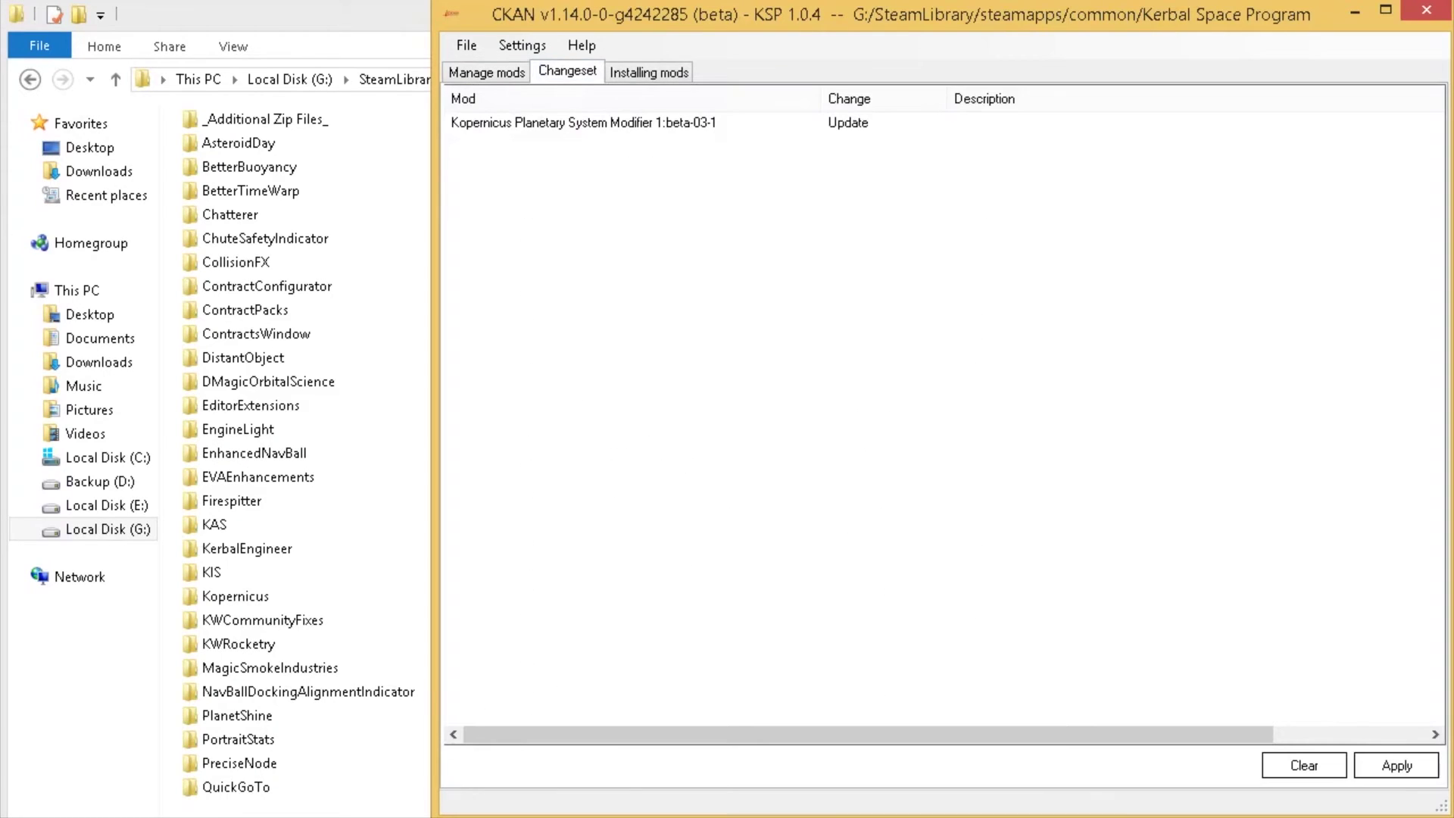
click(583, 123)
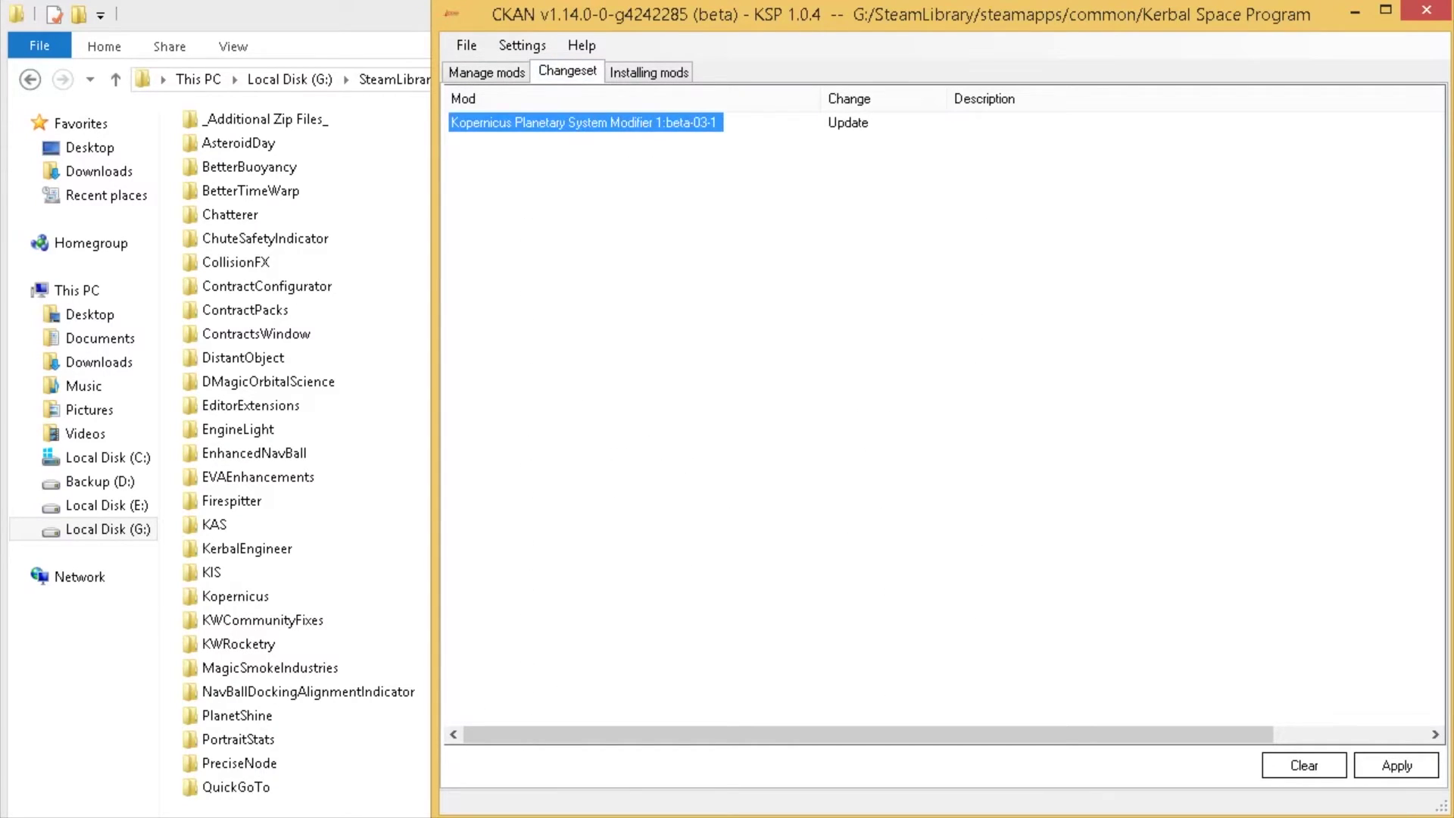
click(487, 73)
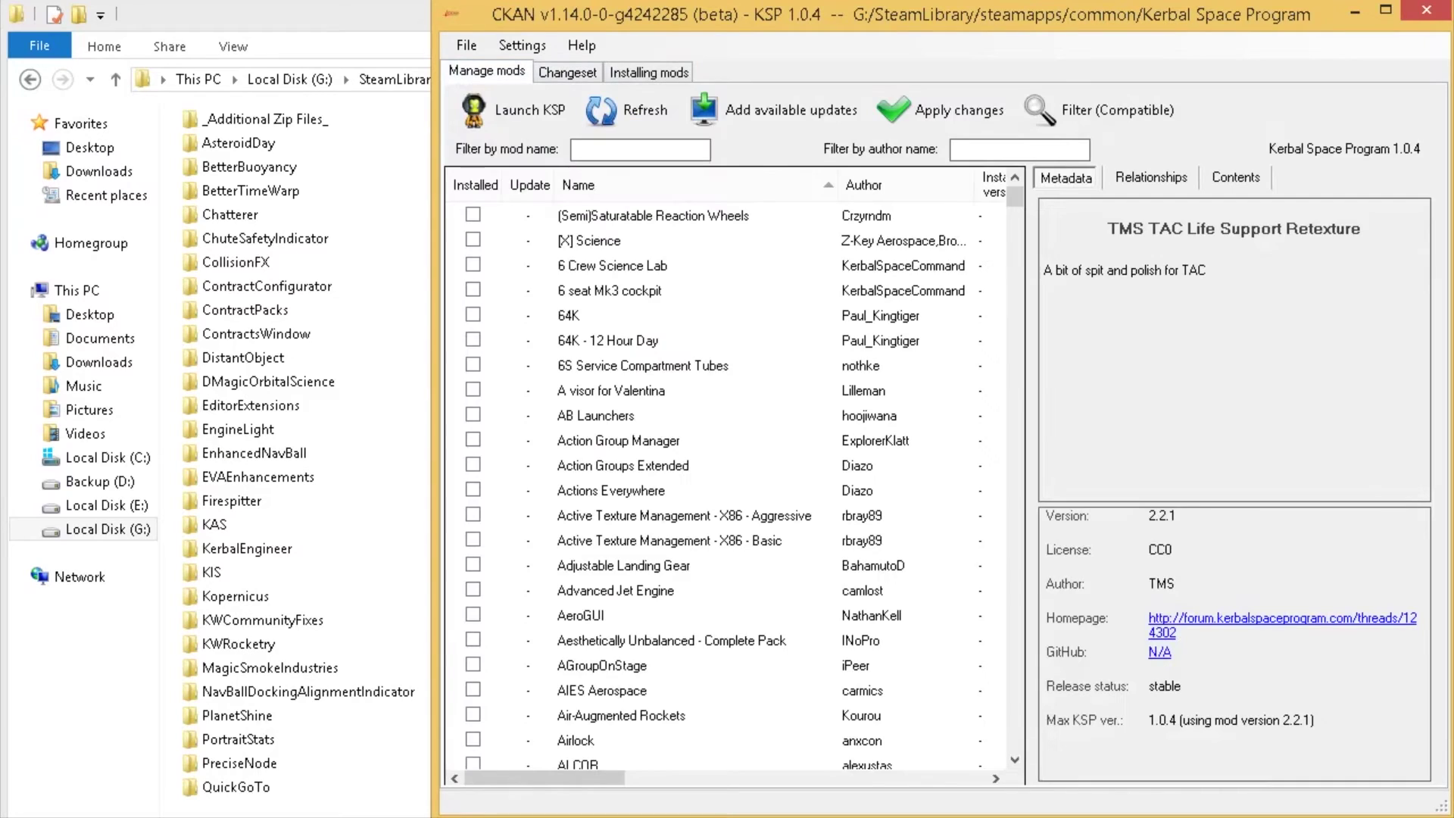
click(1355, 11)
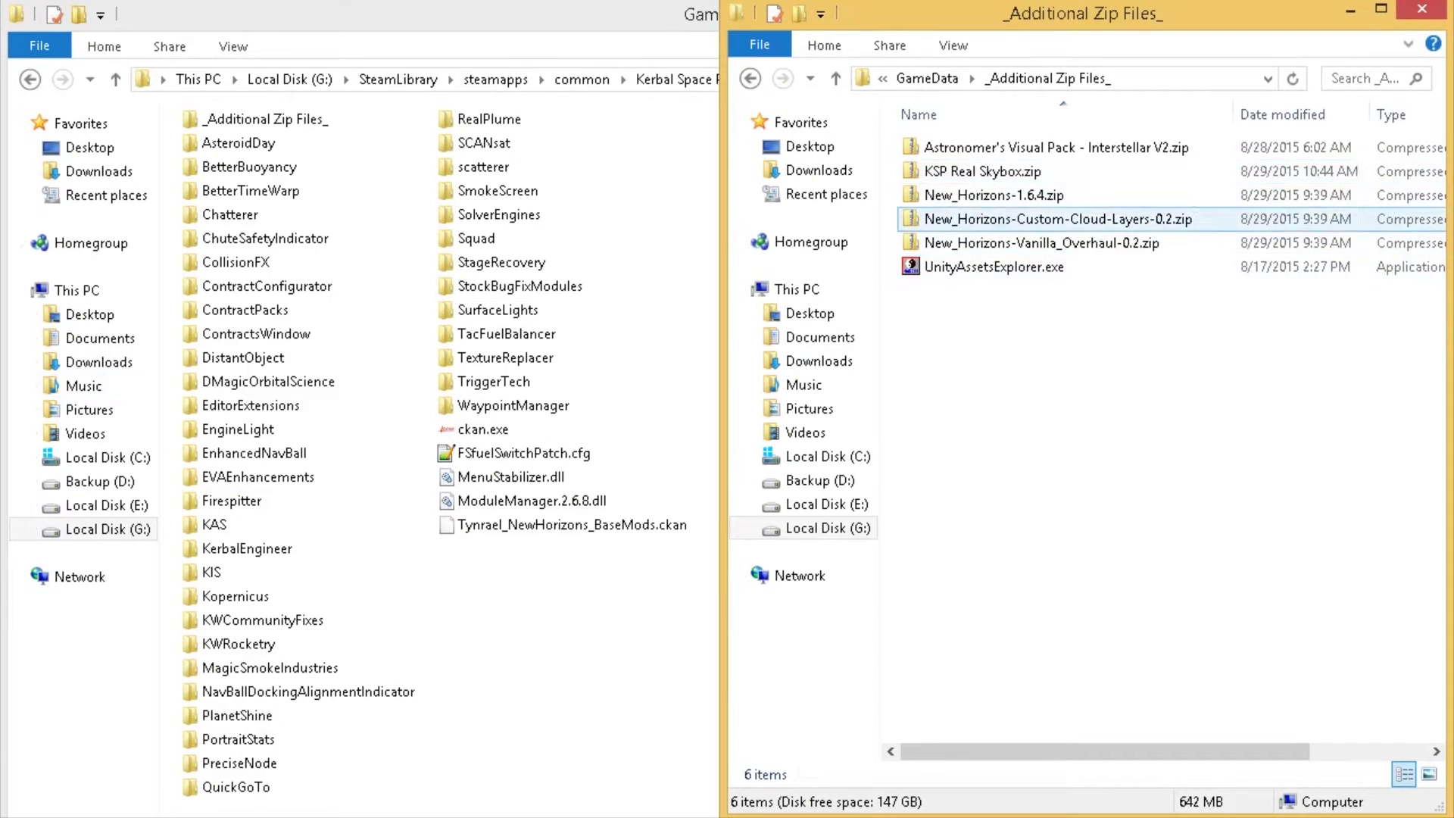
Step: Copy New_Horizons from New_Horizons-1.6.4.zip's GameData into the game's GameData
double_click(993, 195)
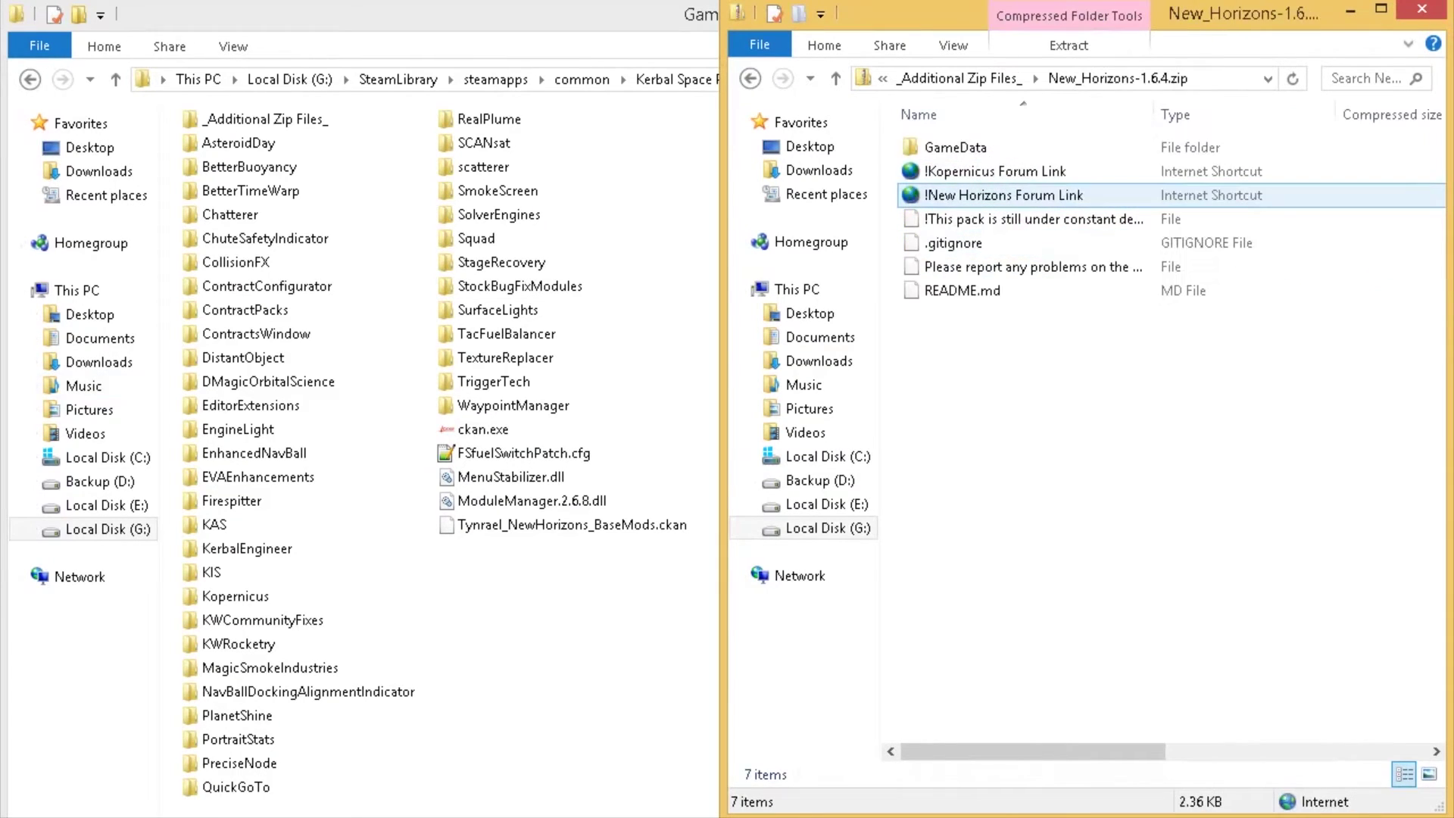
double_click(977, 146)
drag(977, 147, 489, 661)
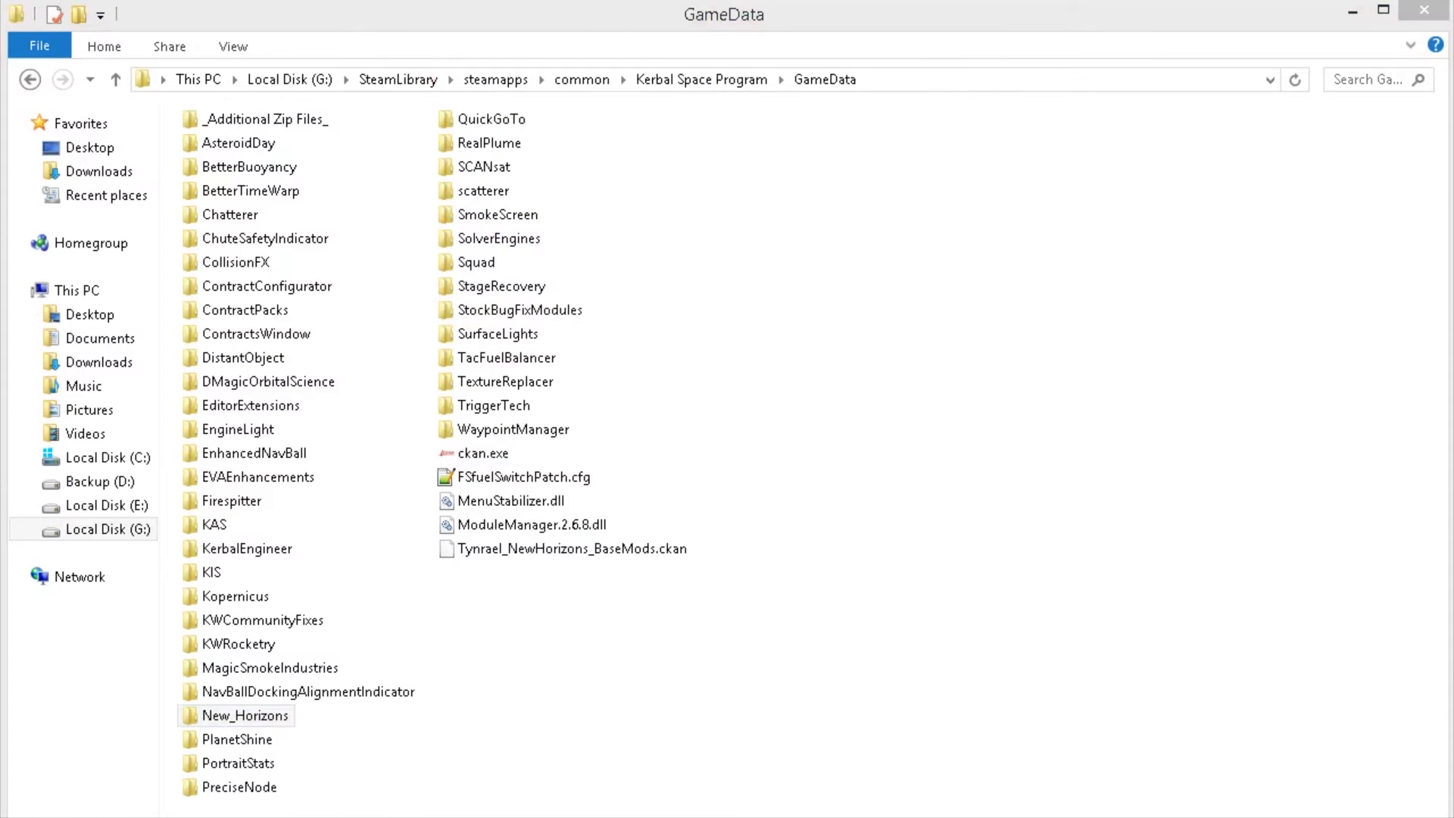
Step: Open the Vanilla Overhaul zip down to GameData\TextureReplacer\Default
key(alt+Tab)
click(966, 78)
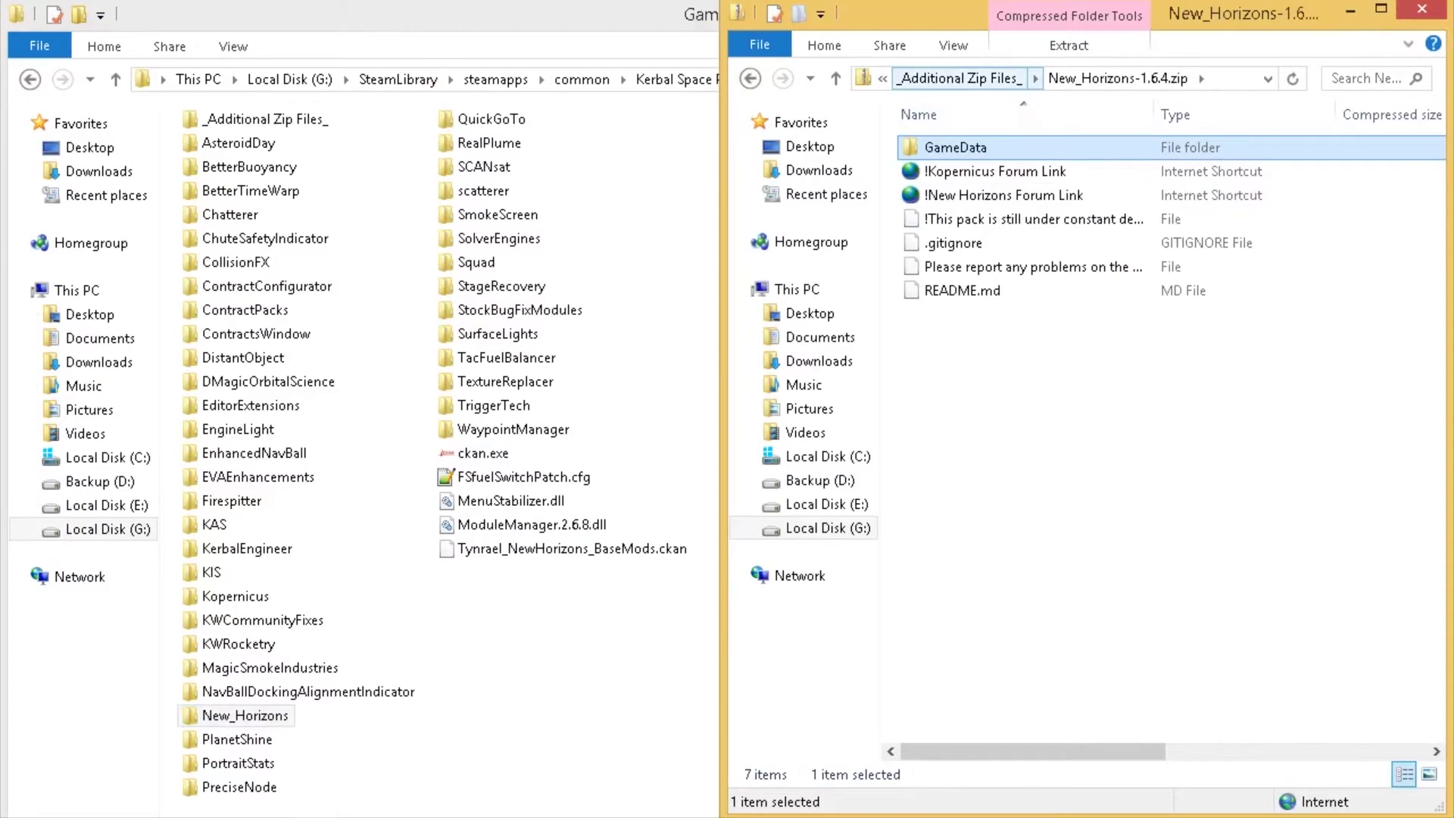
click(958, 78)
double_click(985, 242)
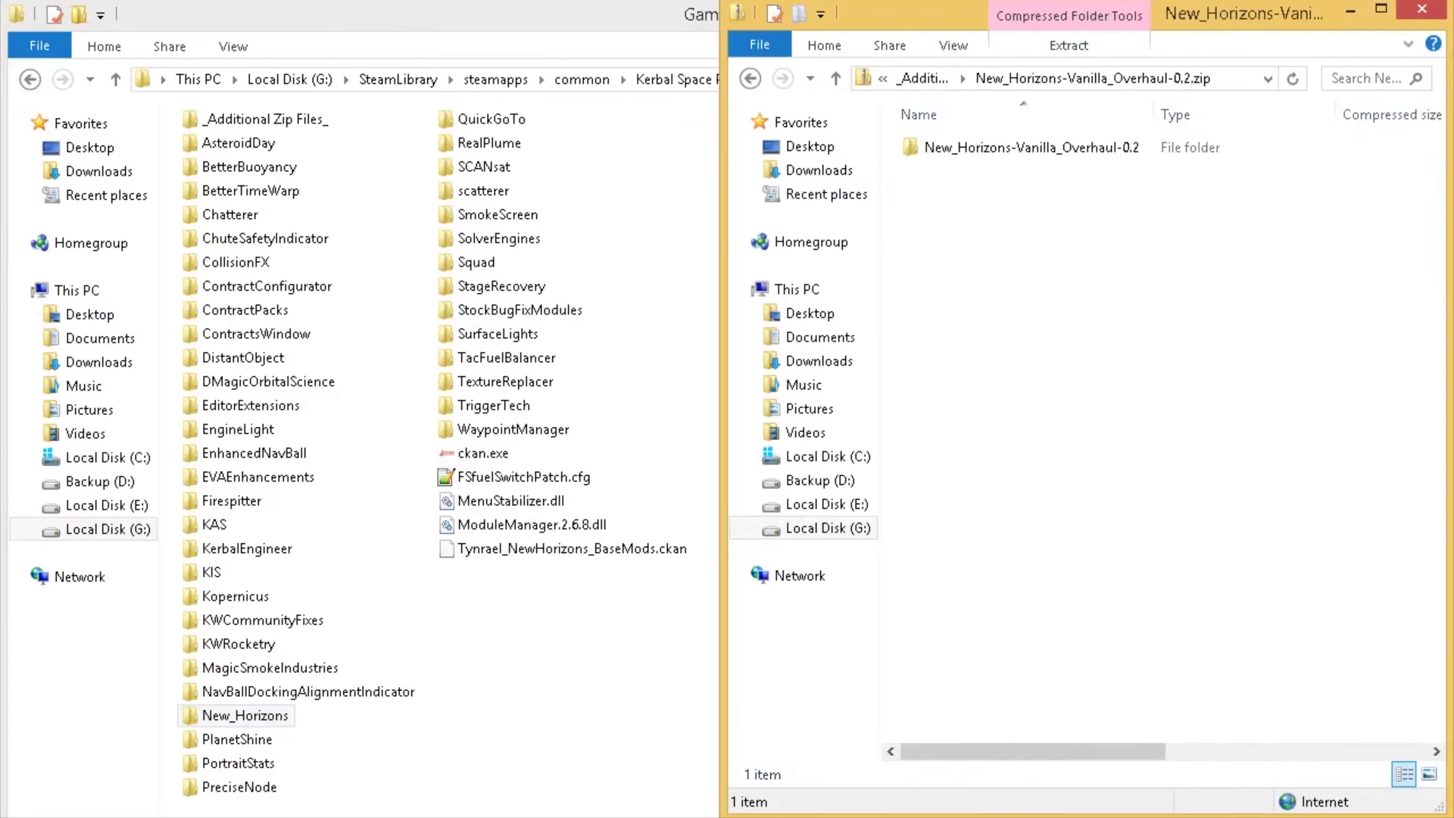
double_click(985, 146)
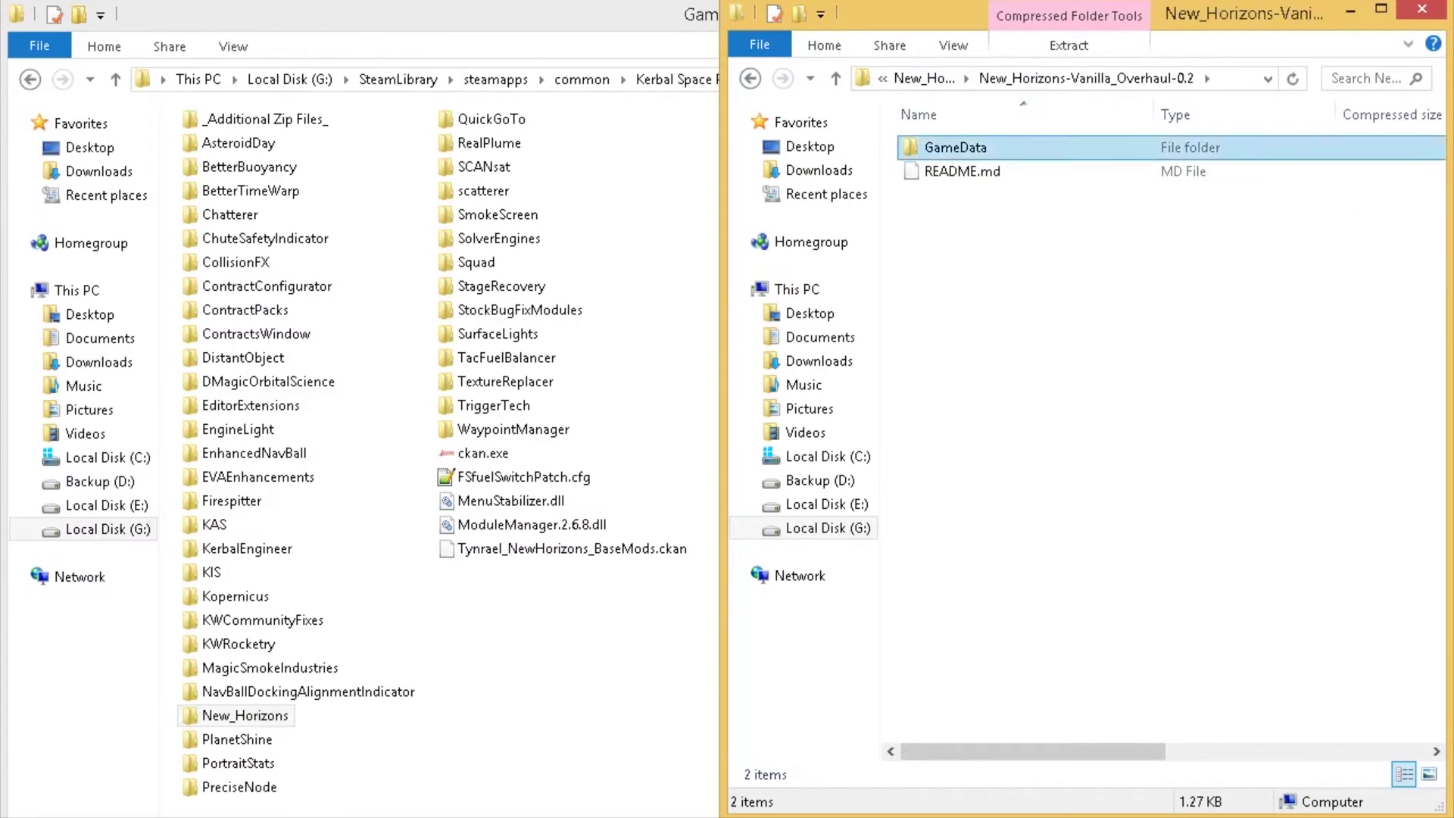
double_click(984, 147)
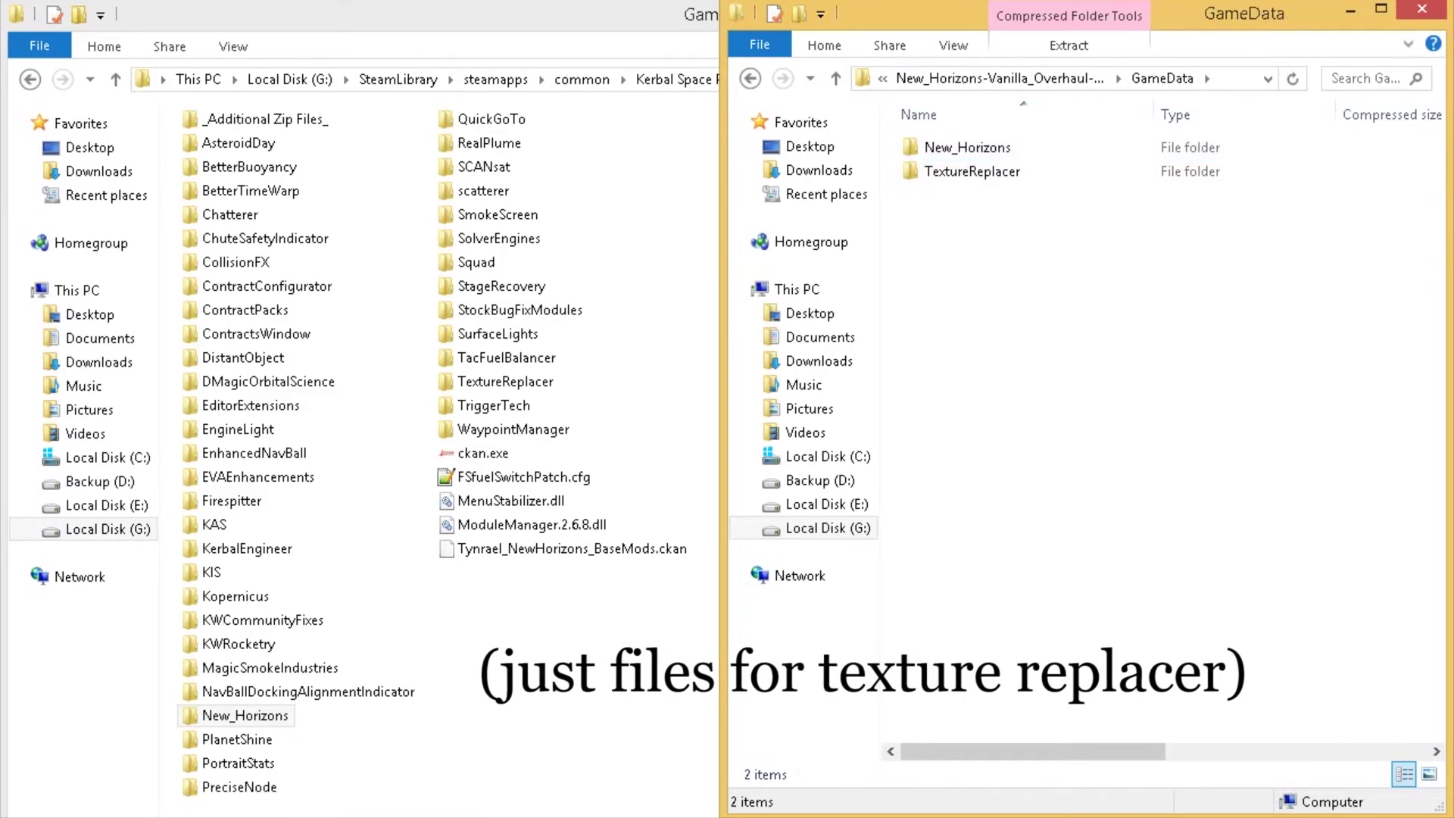
click(971, 171)
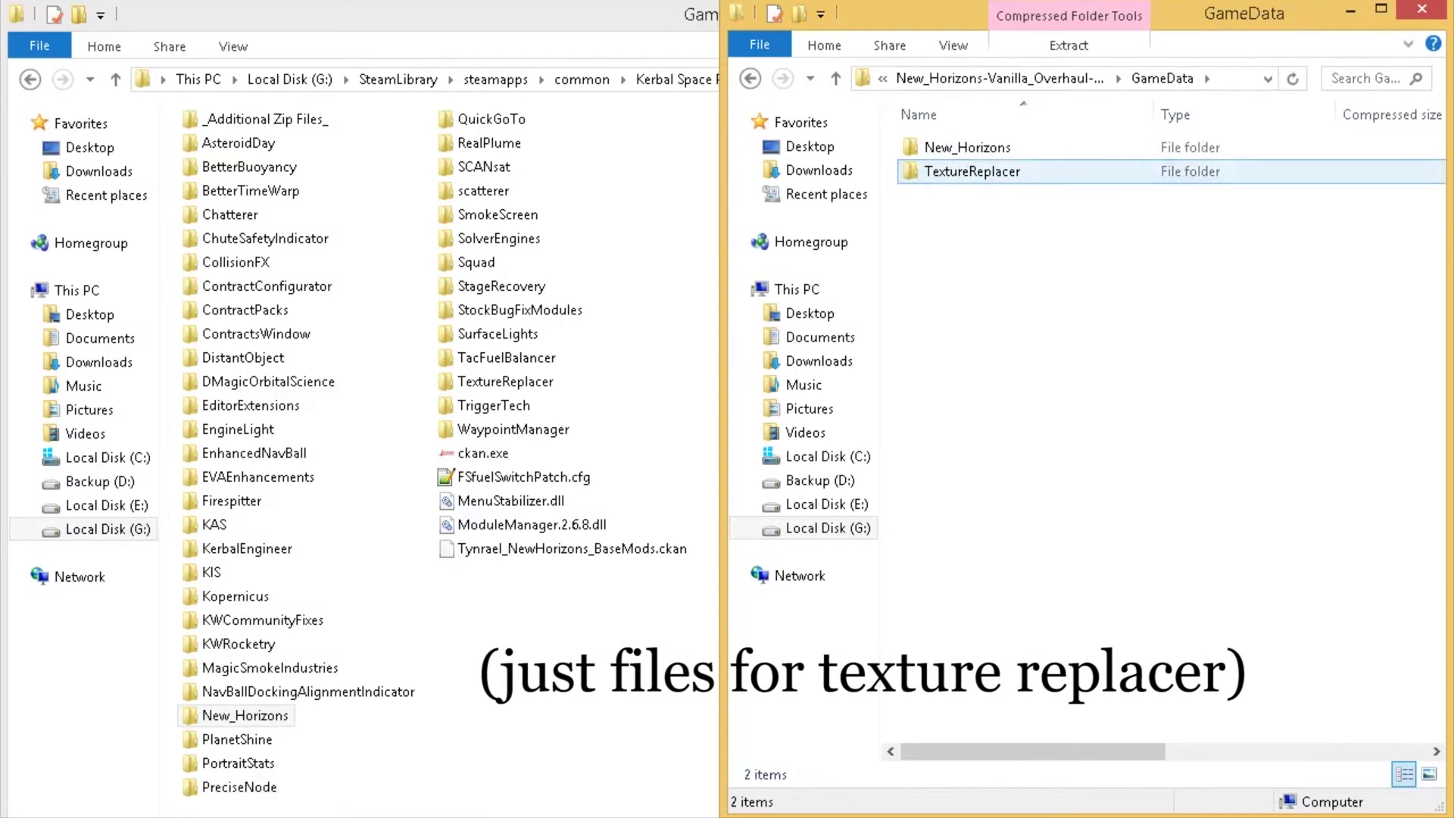
double_click(971, 171)
double_click(940, 147)
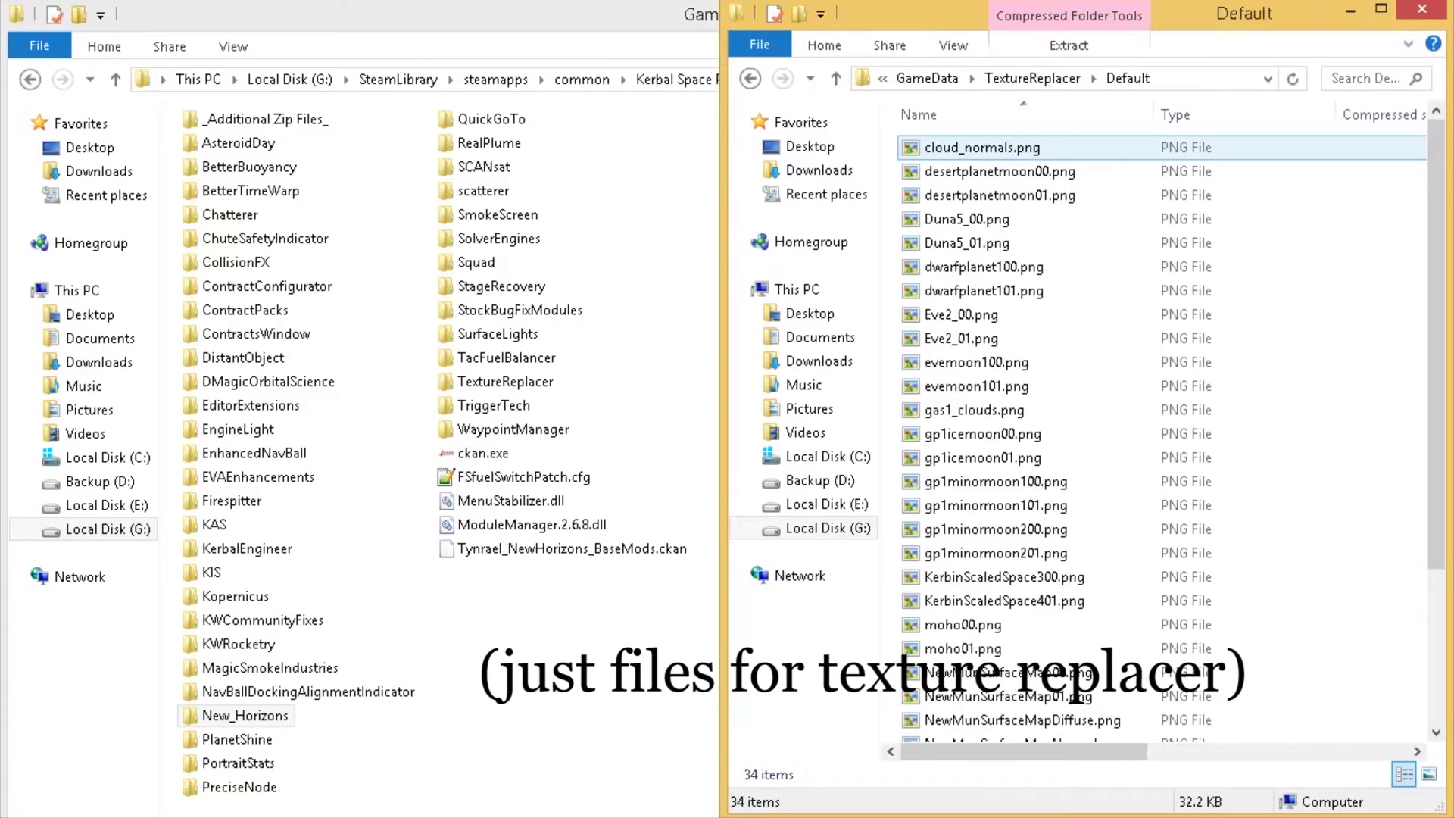
Step: Check the size of Duna5_00.png, then return to the overhaul's GameData folder
click(966, 219)
scroll(967, 342, down, 3)
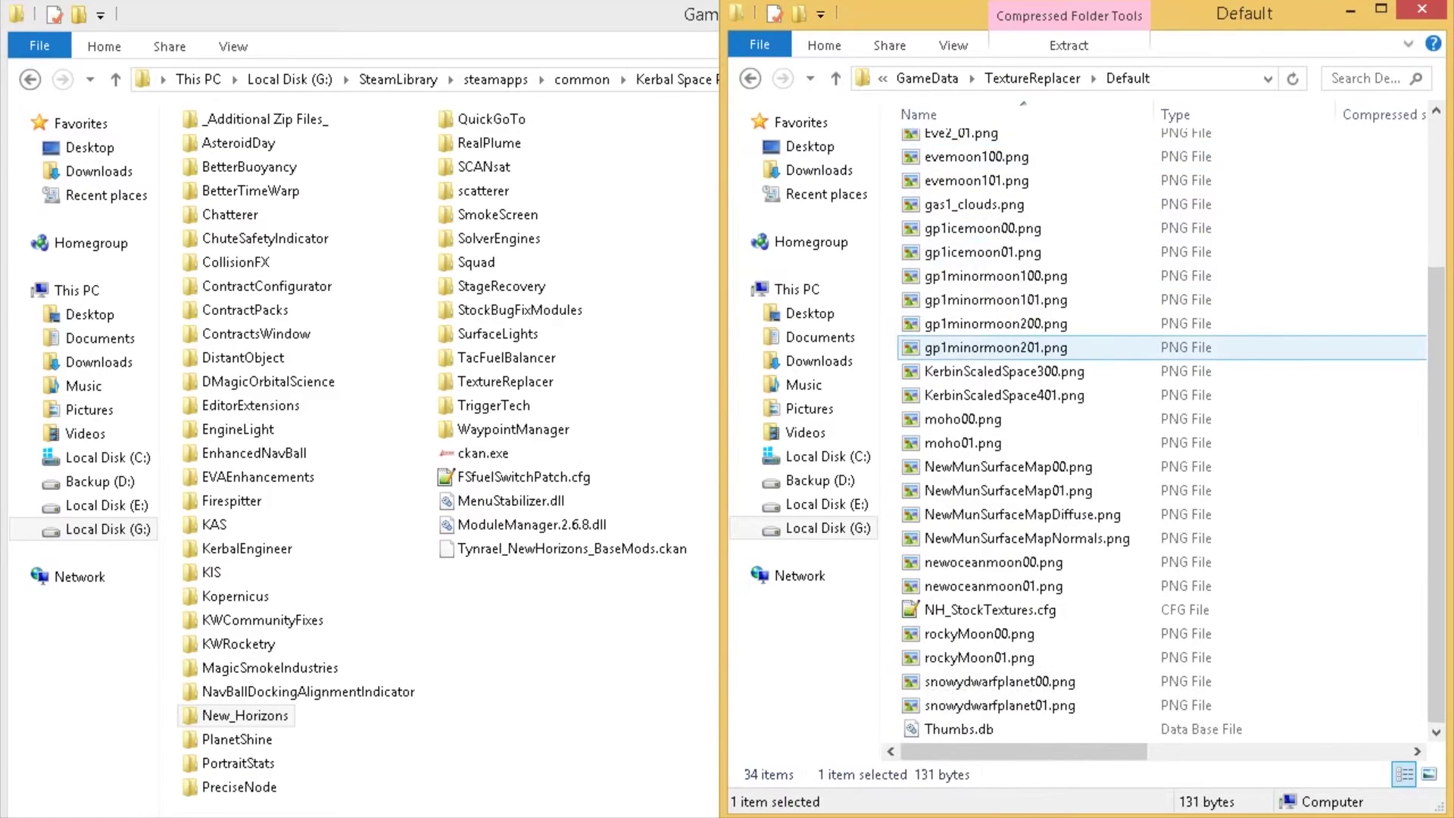
scroll(996, 347, up, 3)
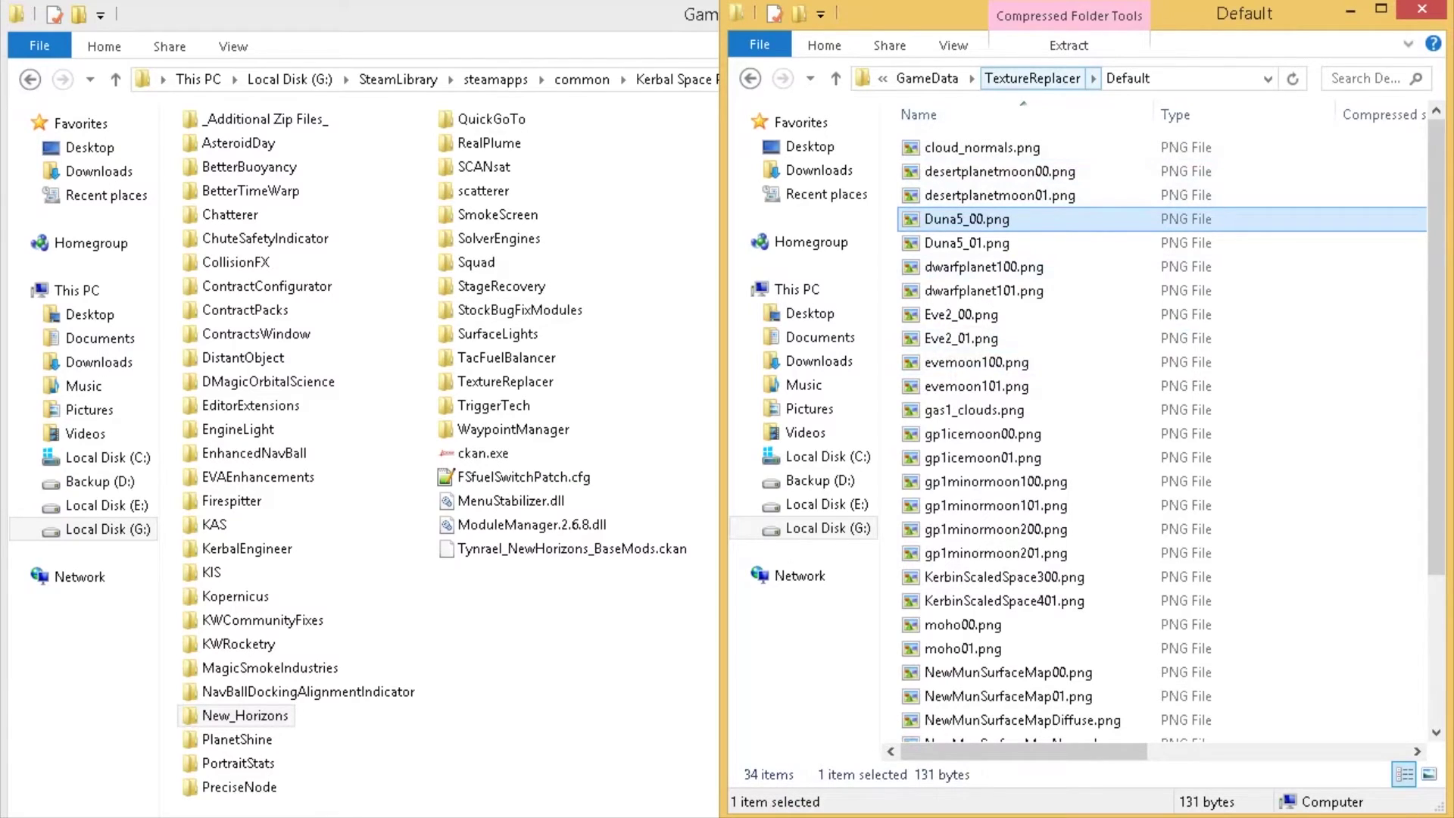
click(1033, 78)
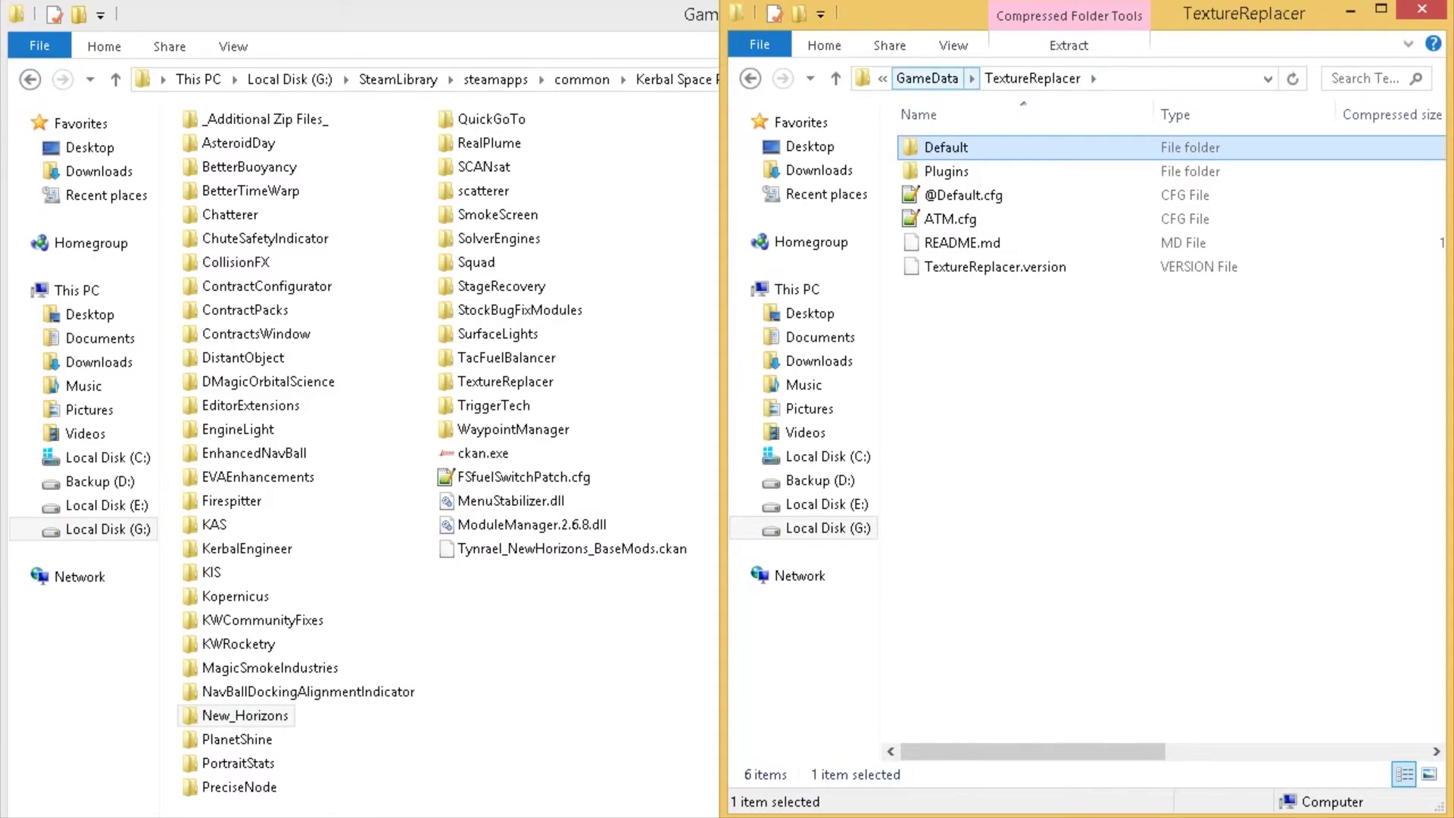
click(927, 78)
Step: Copy the overhaul's New_Horizons and TextureReplacer into GameData, replacing the 6 same-named files
drag(1000, 236, 562, 703)
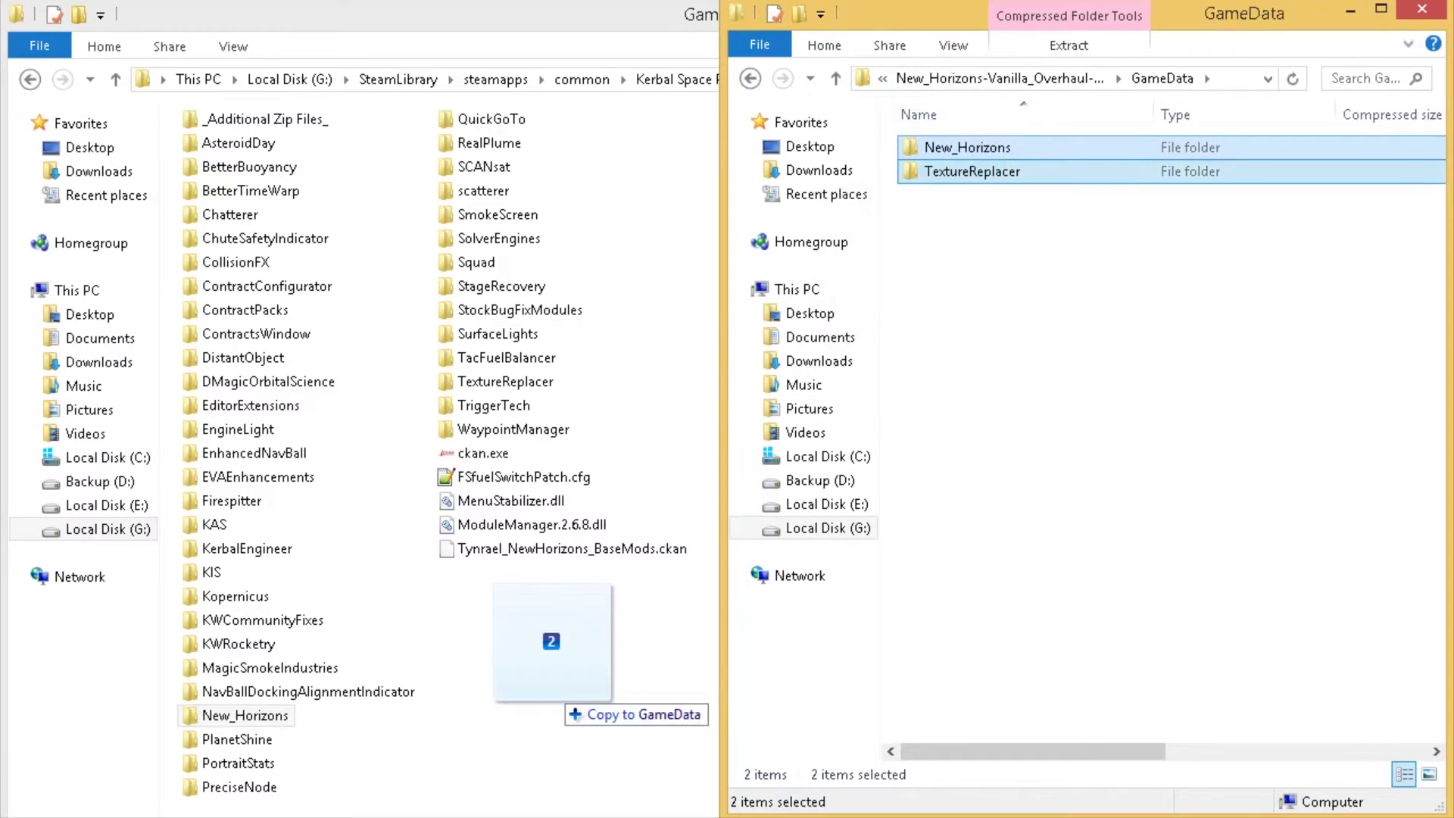
drag(562, 703, 562, 703)
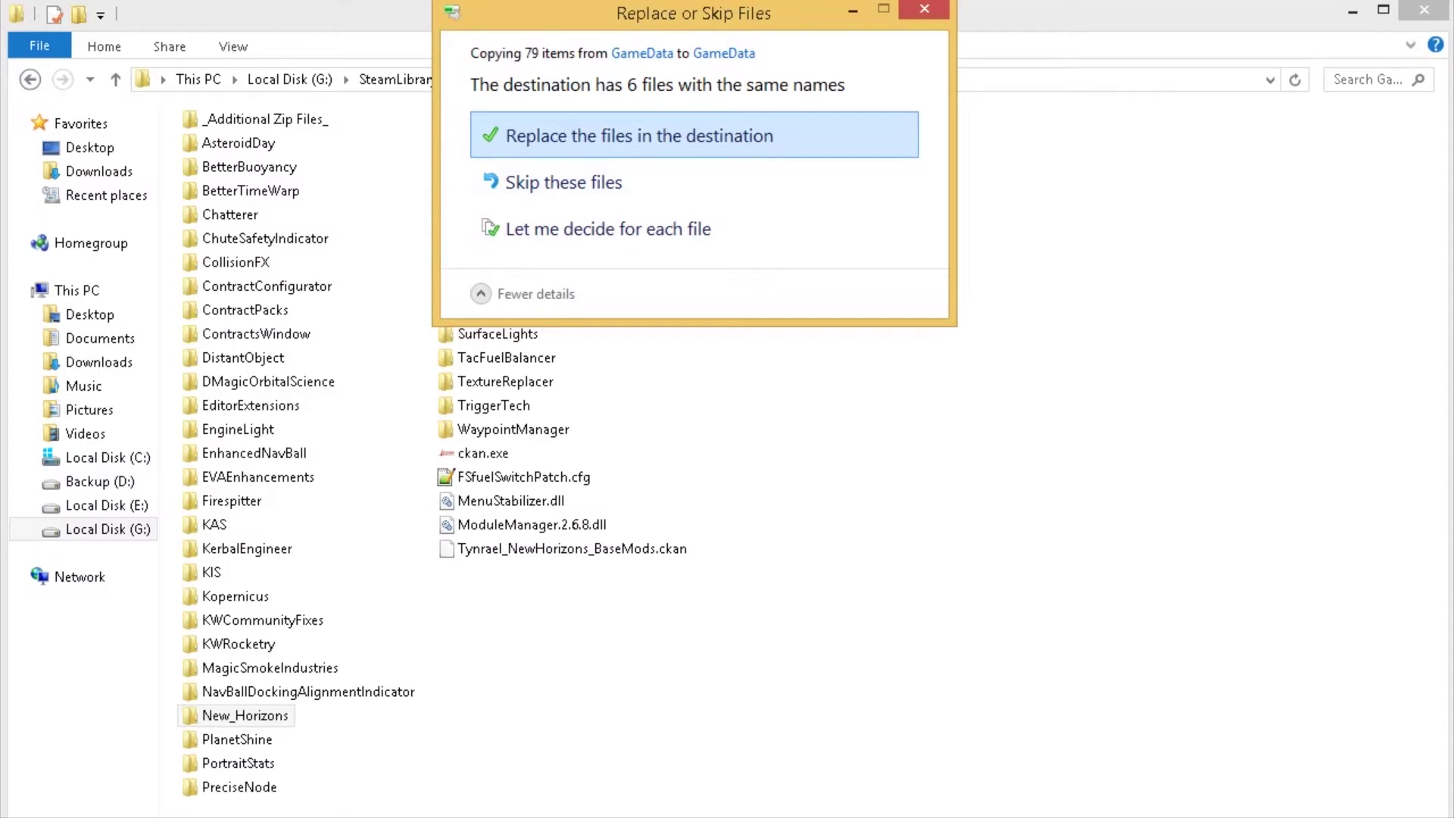
click(639, 136)
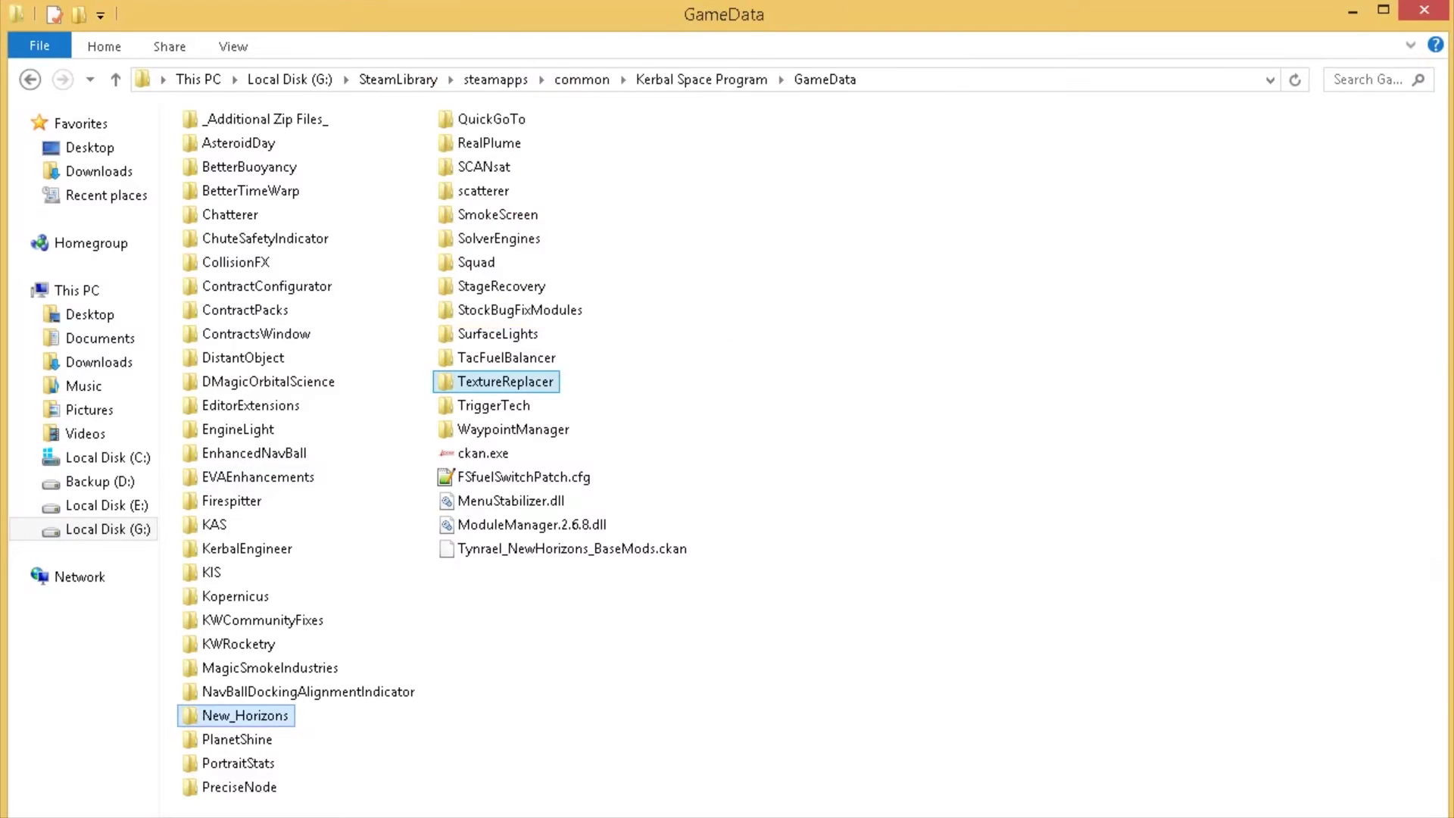
key(alt+Tab)
key(alt+Tab)
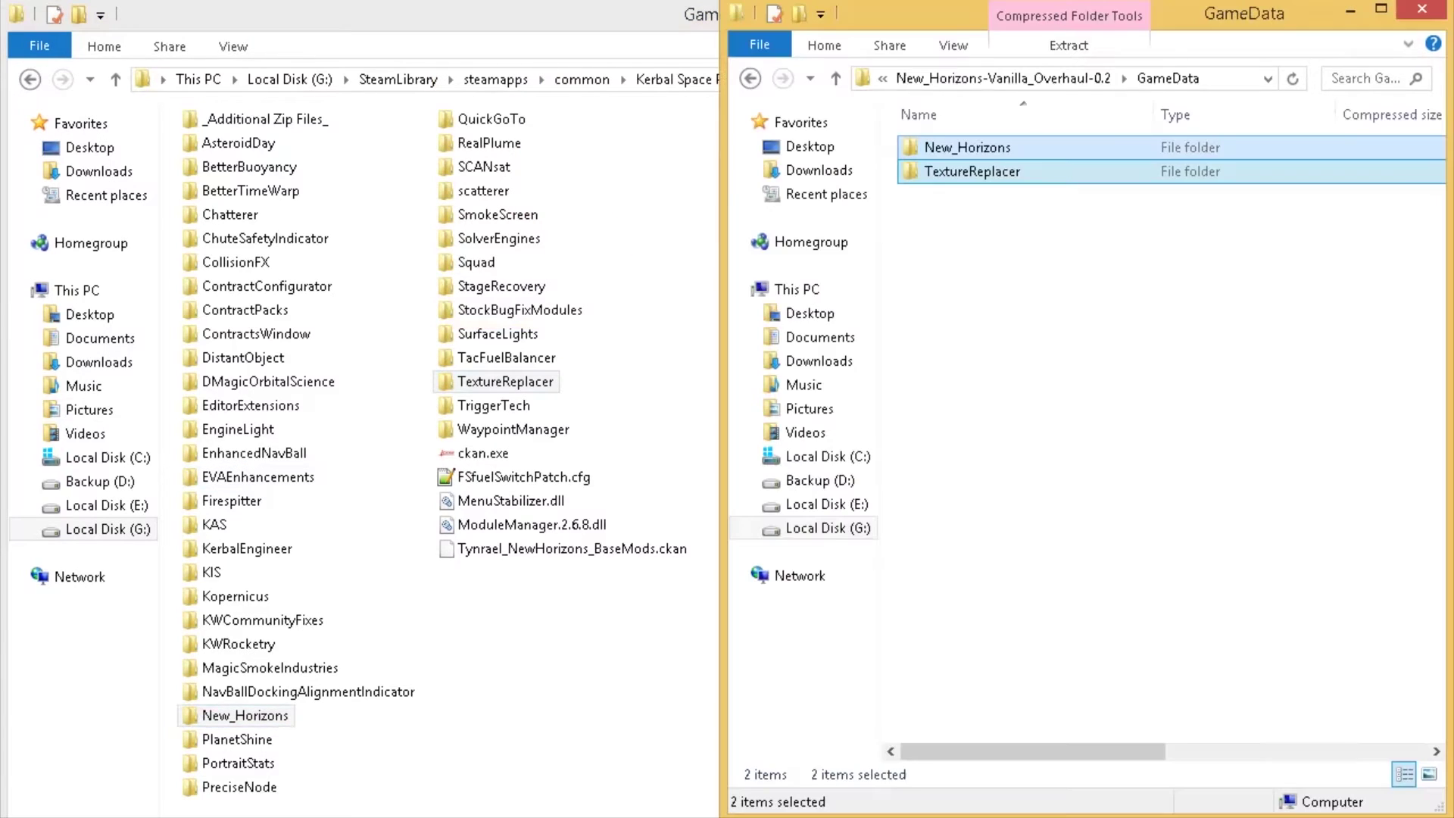
click(1135, 379)
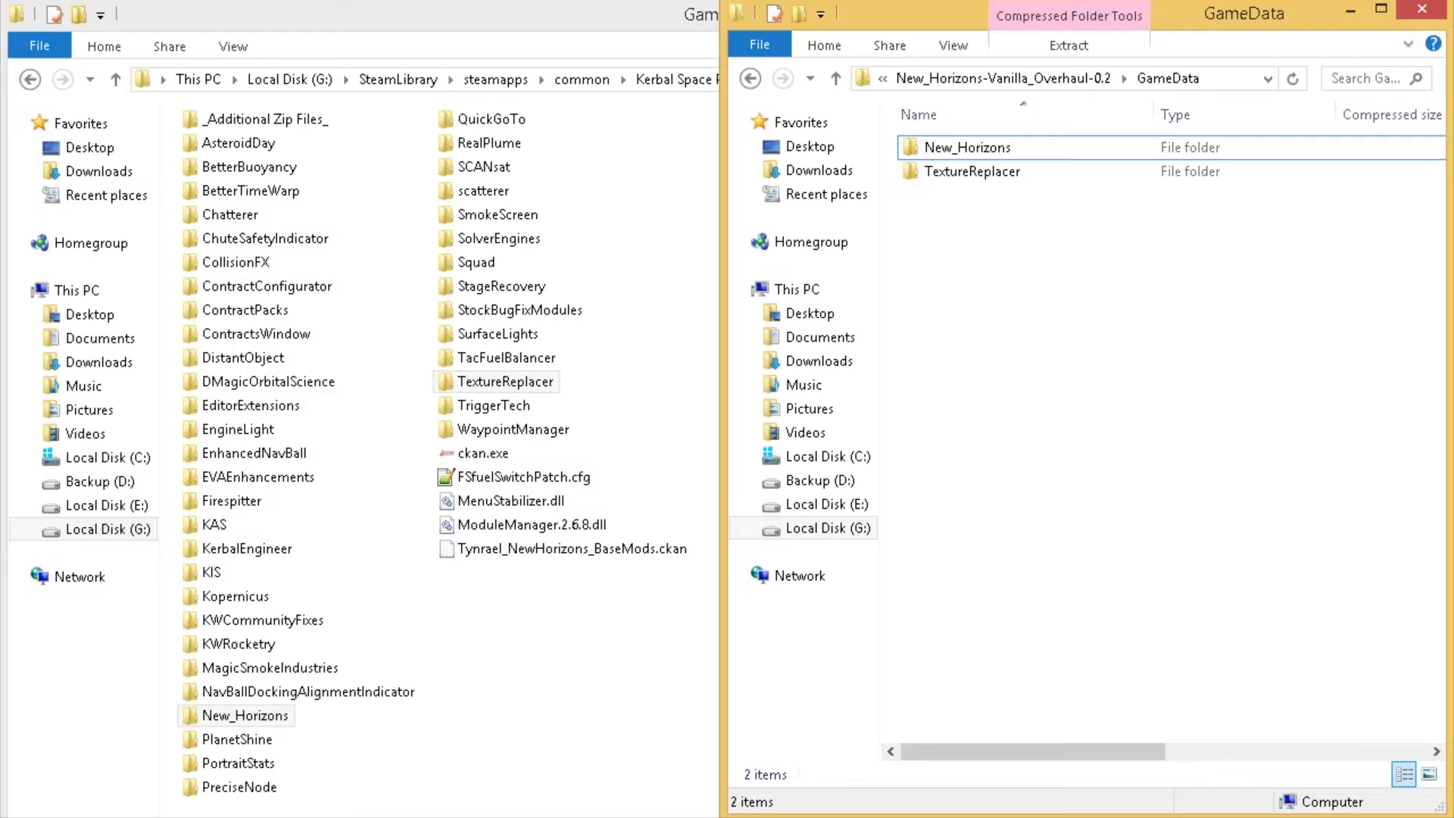
click(1003, 78)
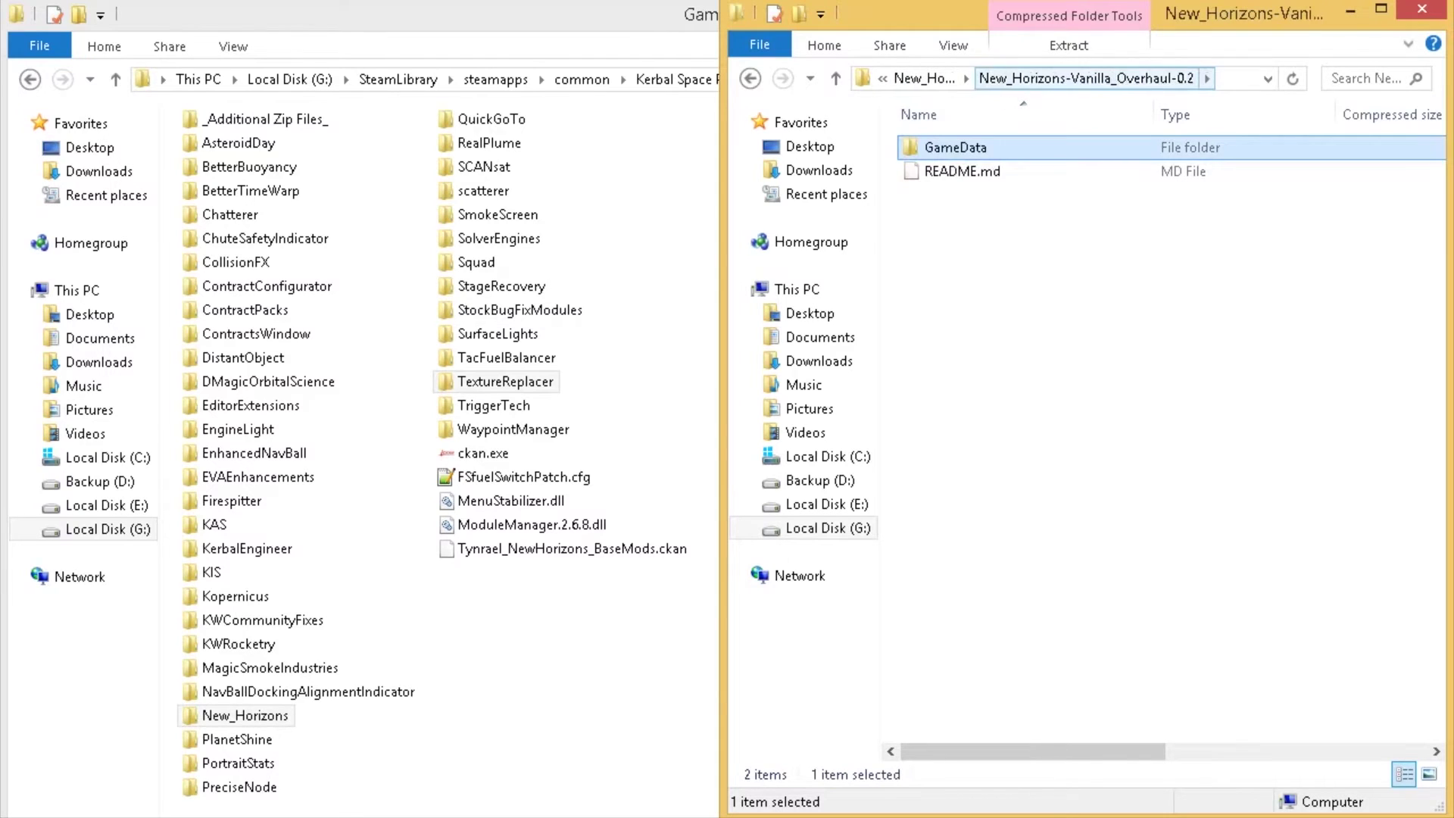
Step: Copy BoulderCo and EnvironmentalVisualEnhancements from the Custom Cloud Layers zip's GameData into the game's GameData
click(924, 78)
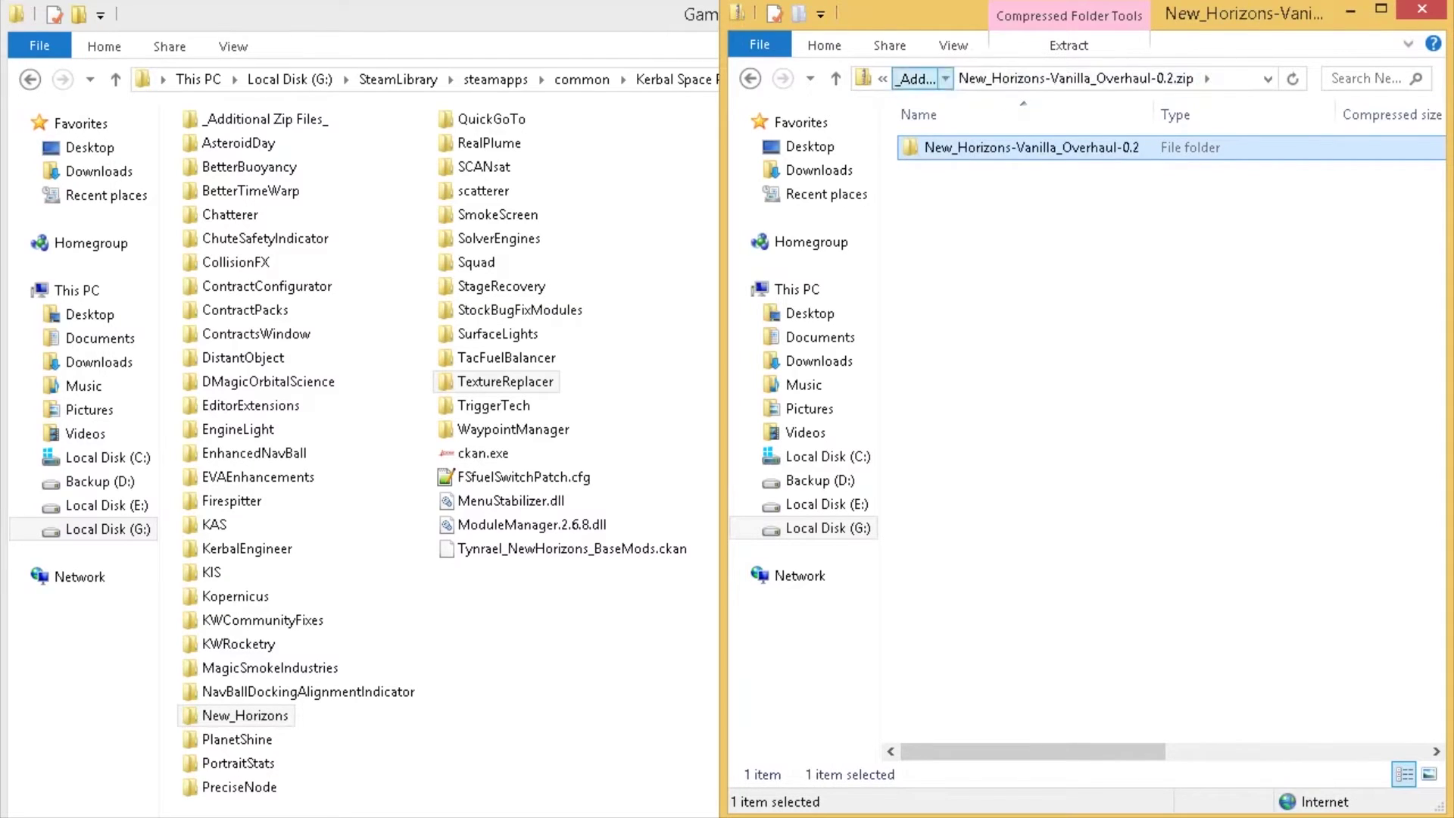
click(920, 78)
double_click(1058, 219)
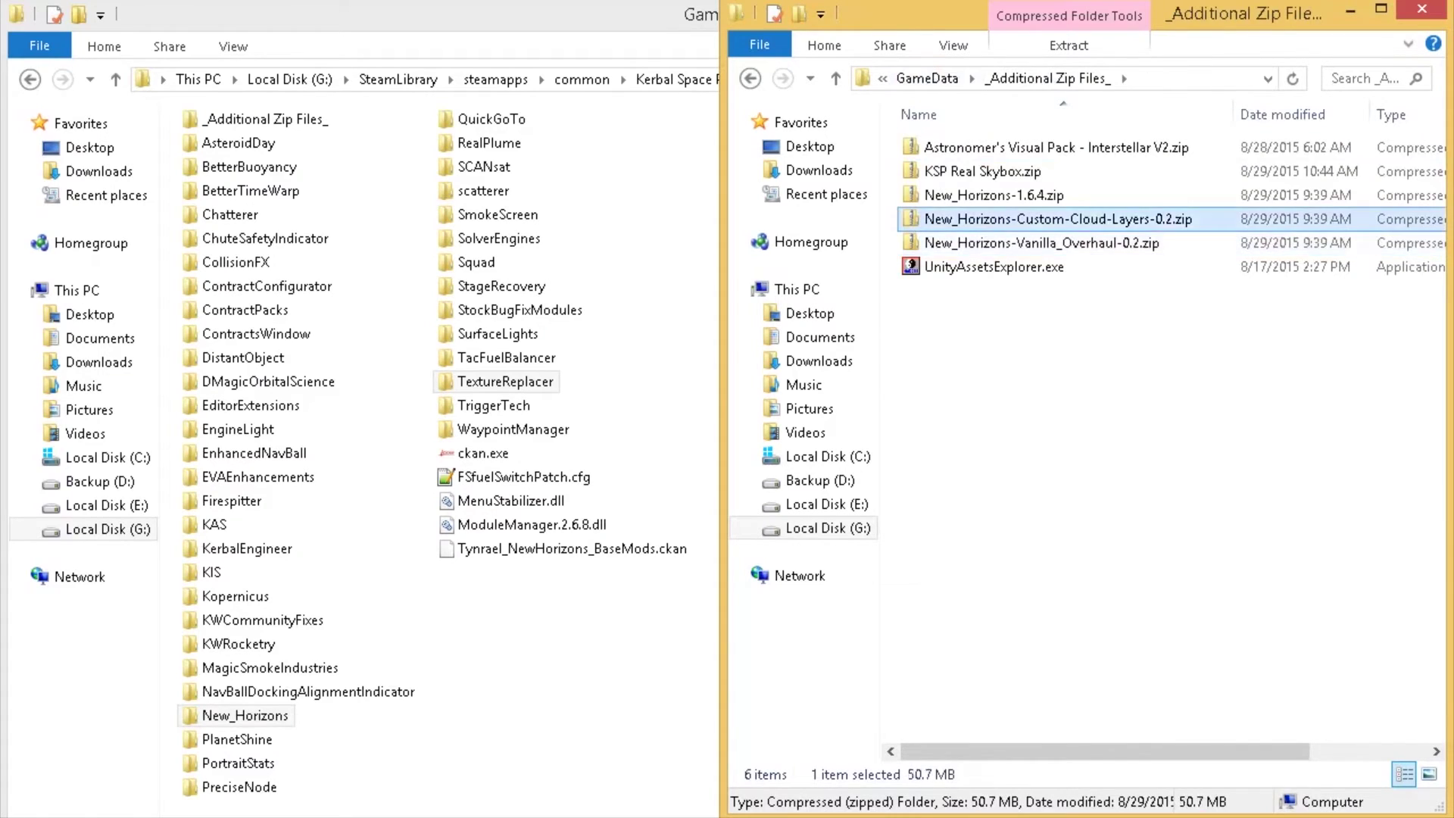
drag(1152, 114, 1213, 114)
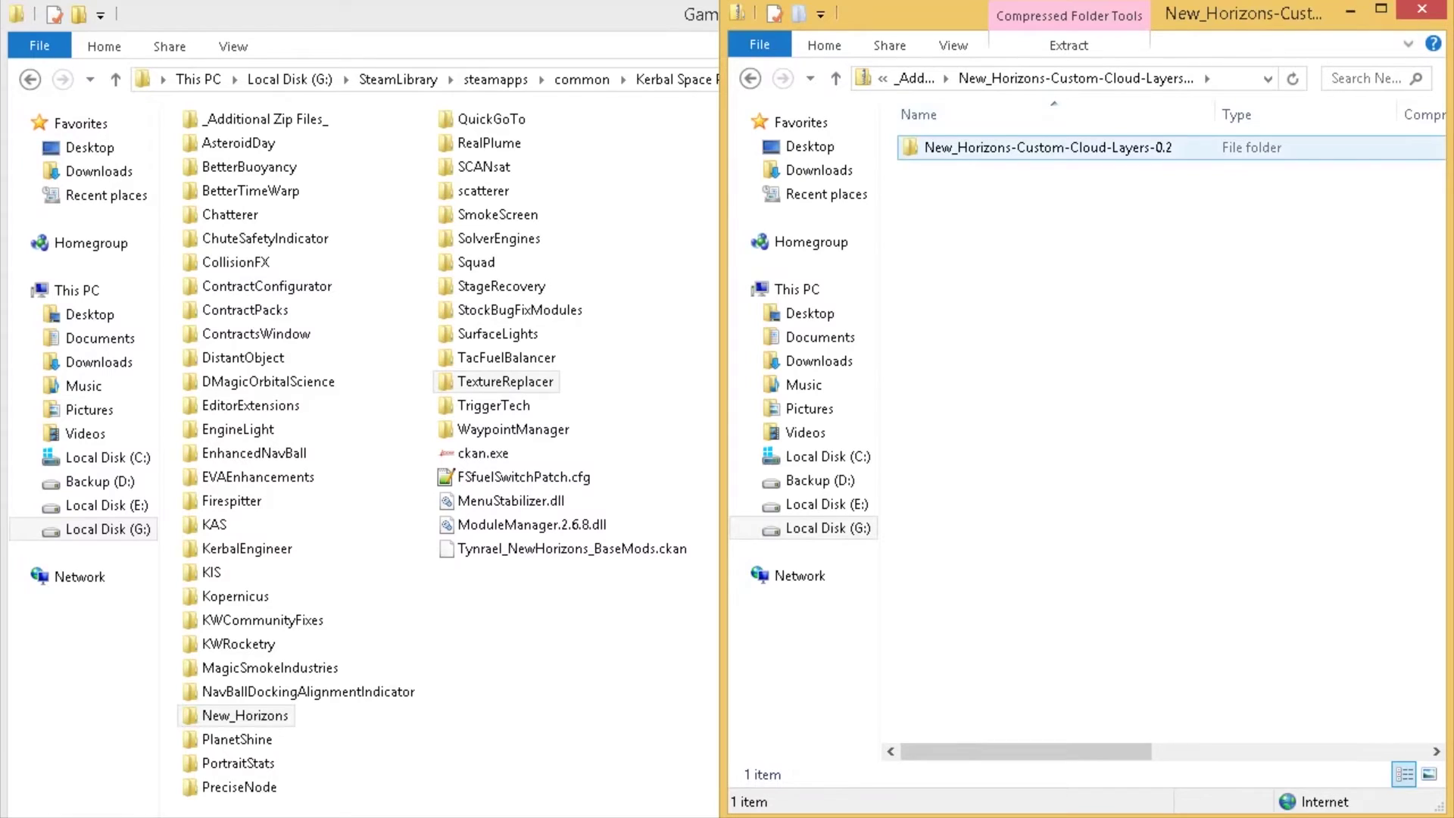
double_click(1045, 147)
double_click(946, 146)
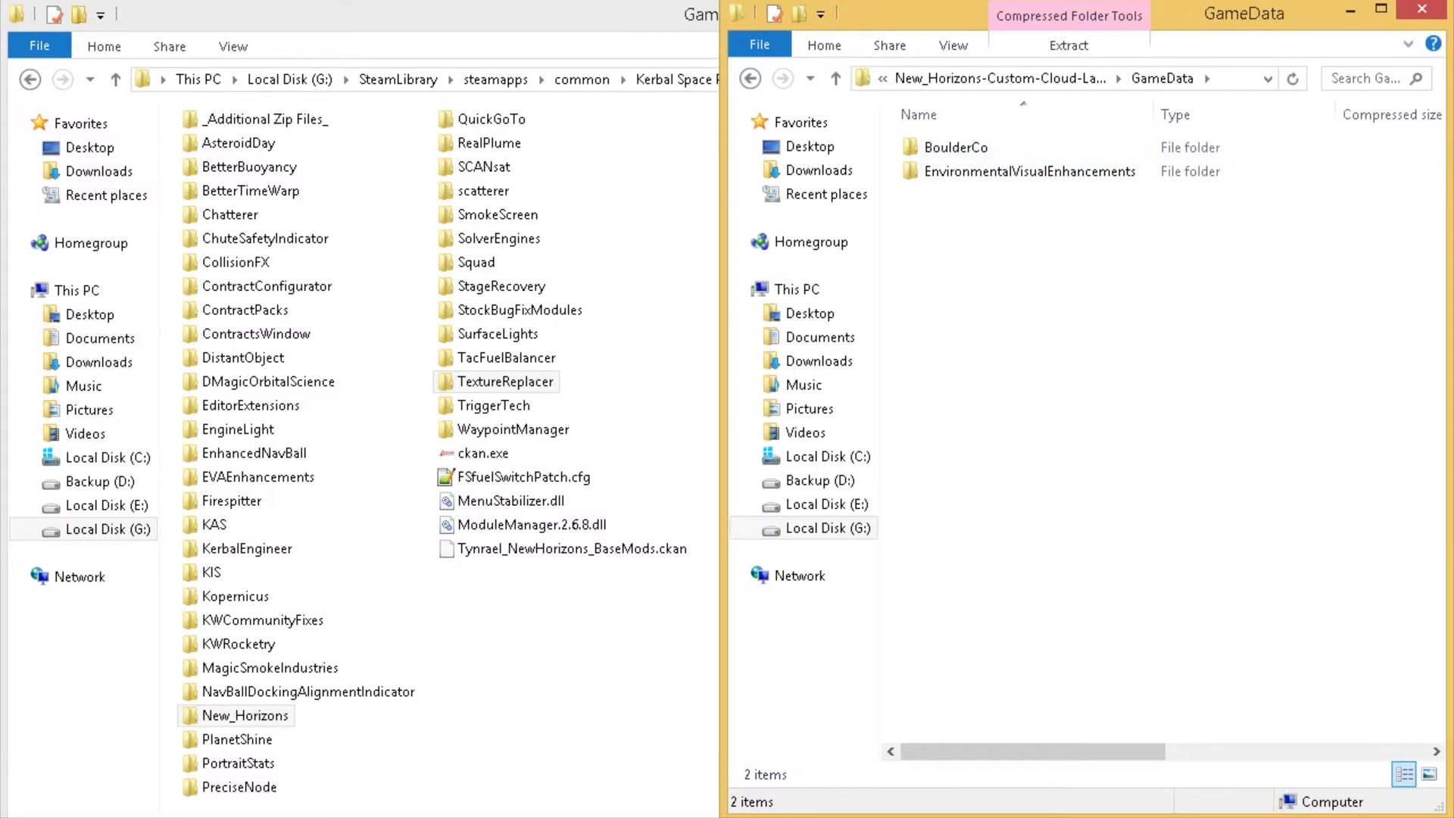
double_click(1030, 171)
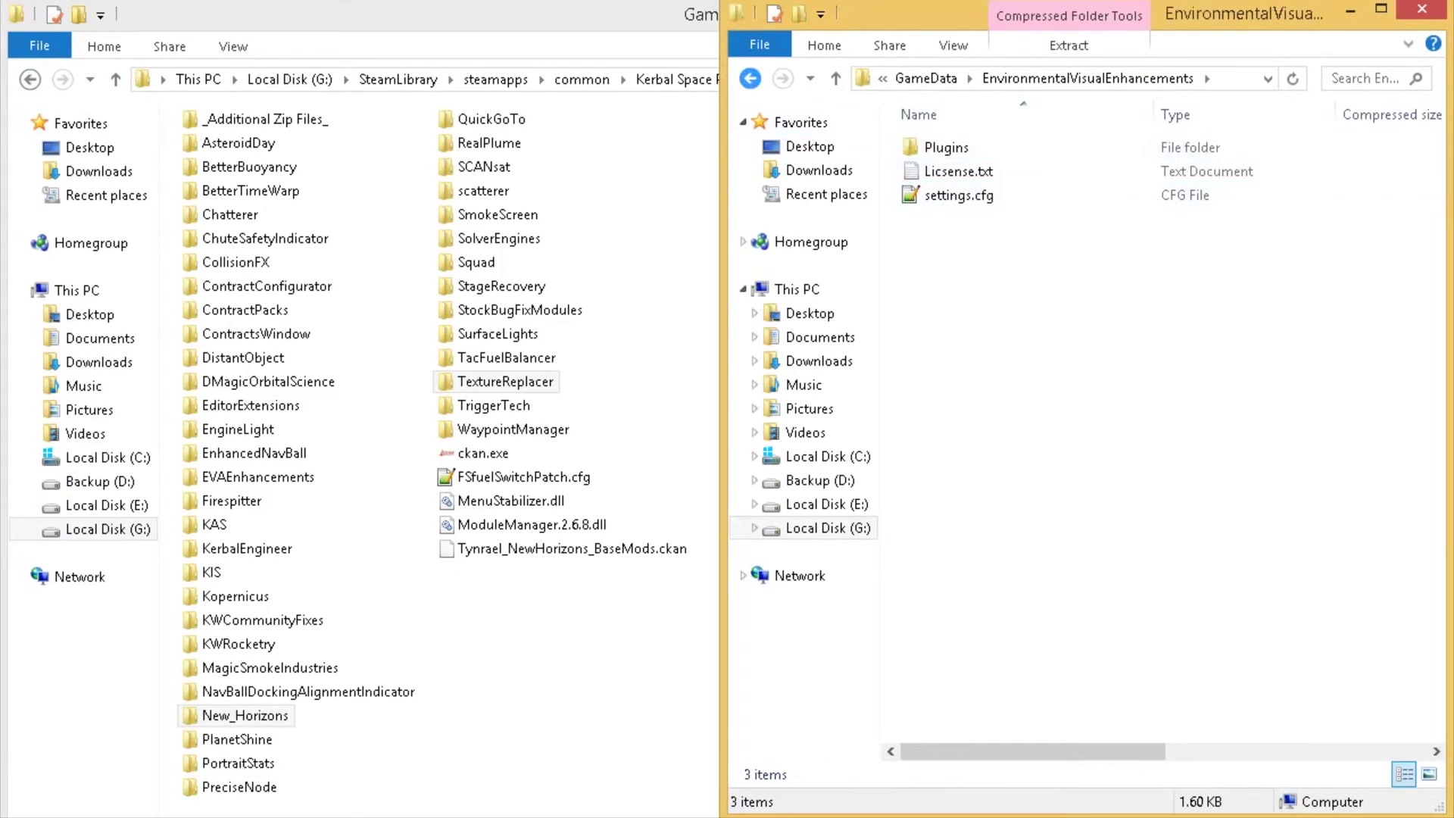
click(750, 78)
drag(970, 218, 547, 667)
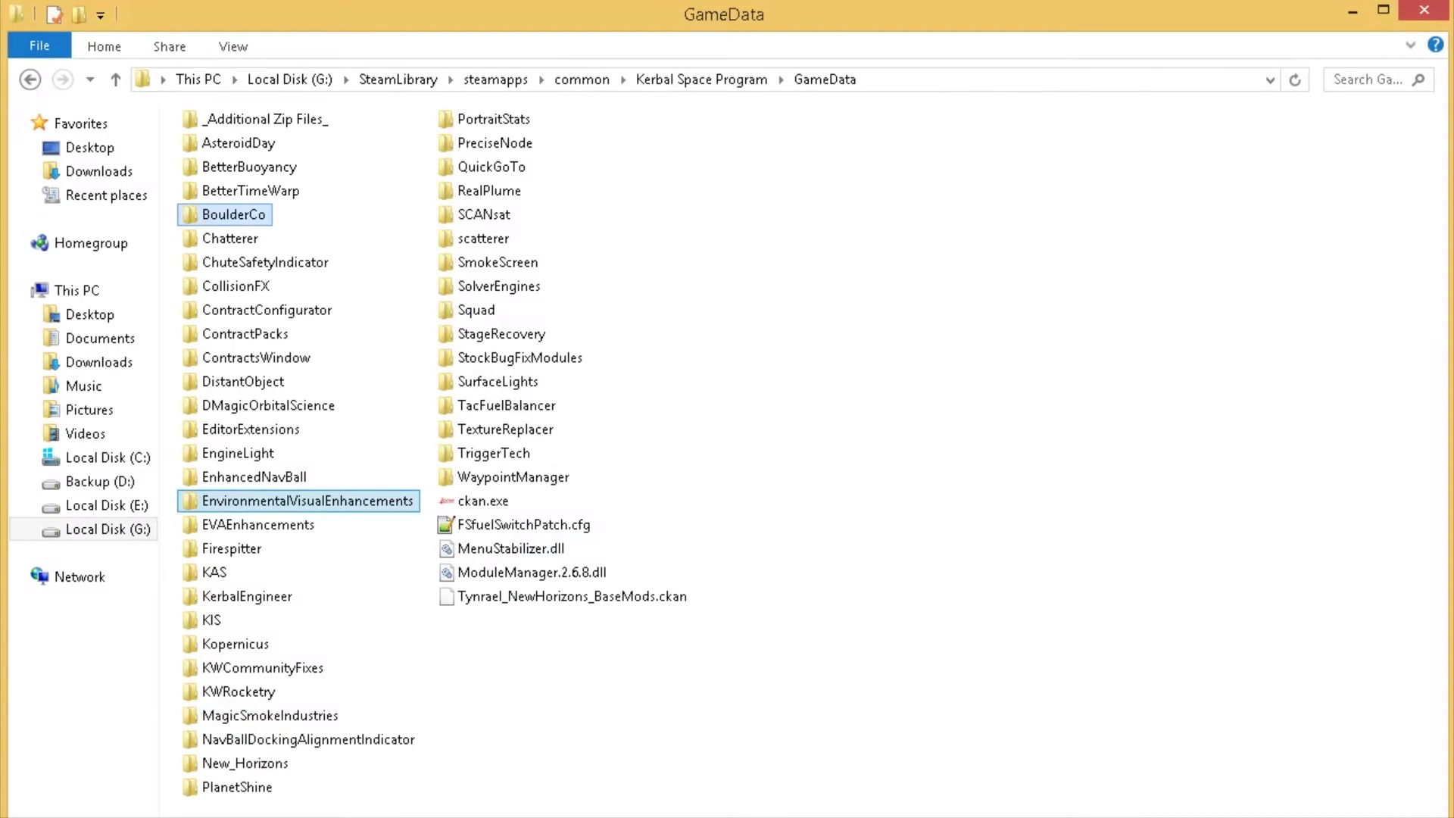
click(546, 668)
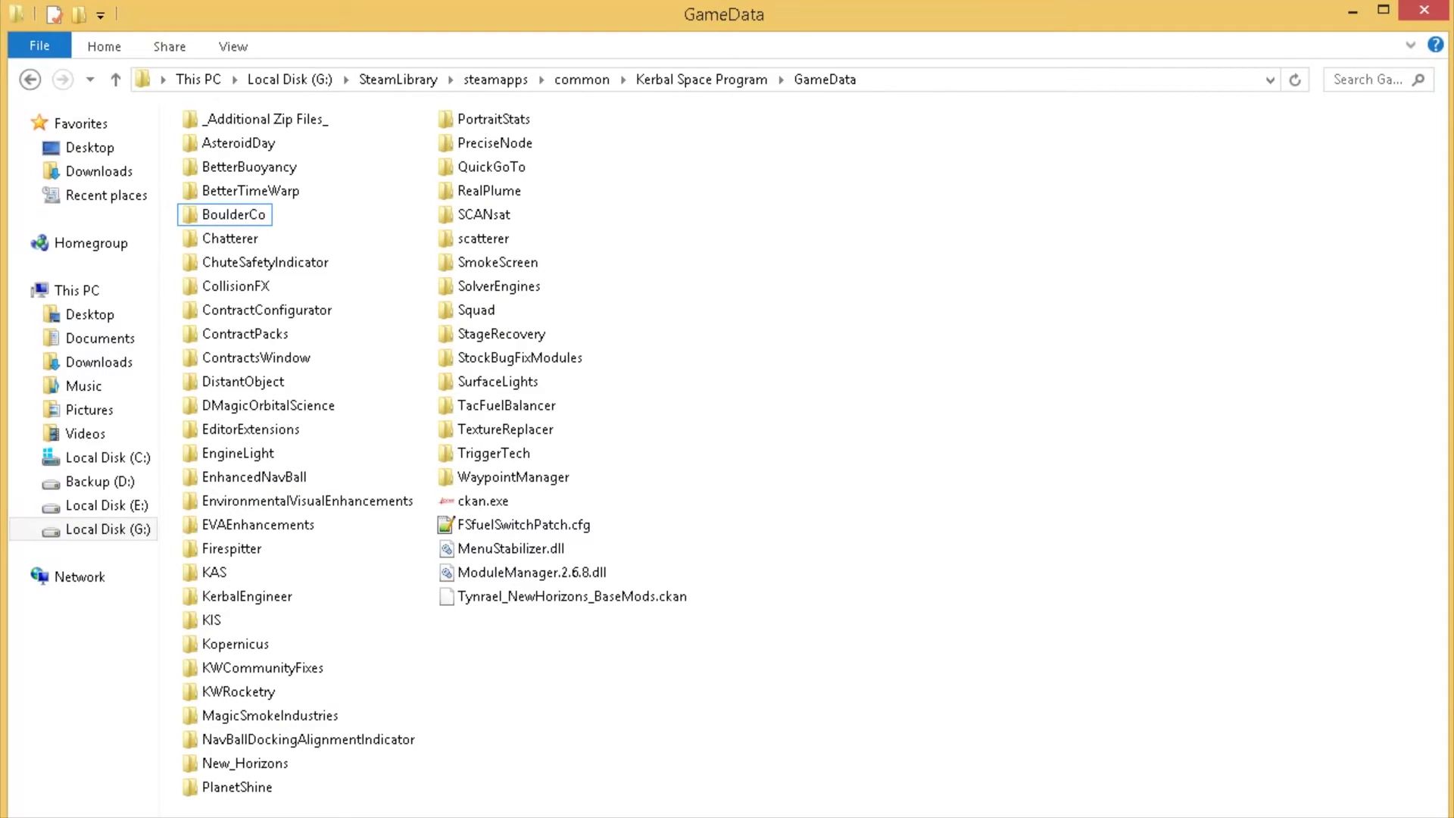
Step: Copy BoulderCo from Auroras Step 1 > With PlanetShine > GameData into the game's GameData
key(alt+Tab)
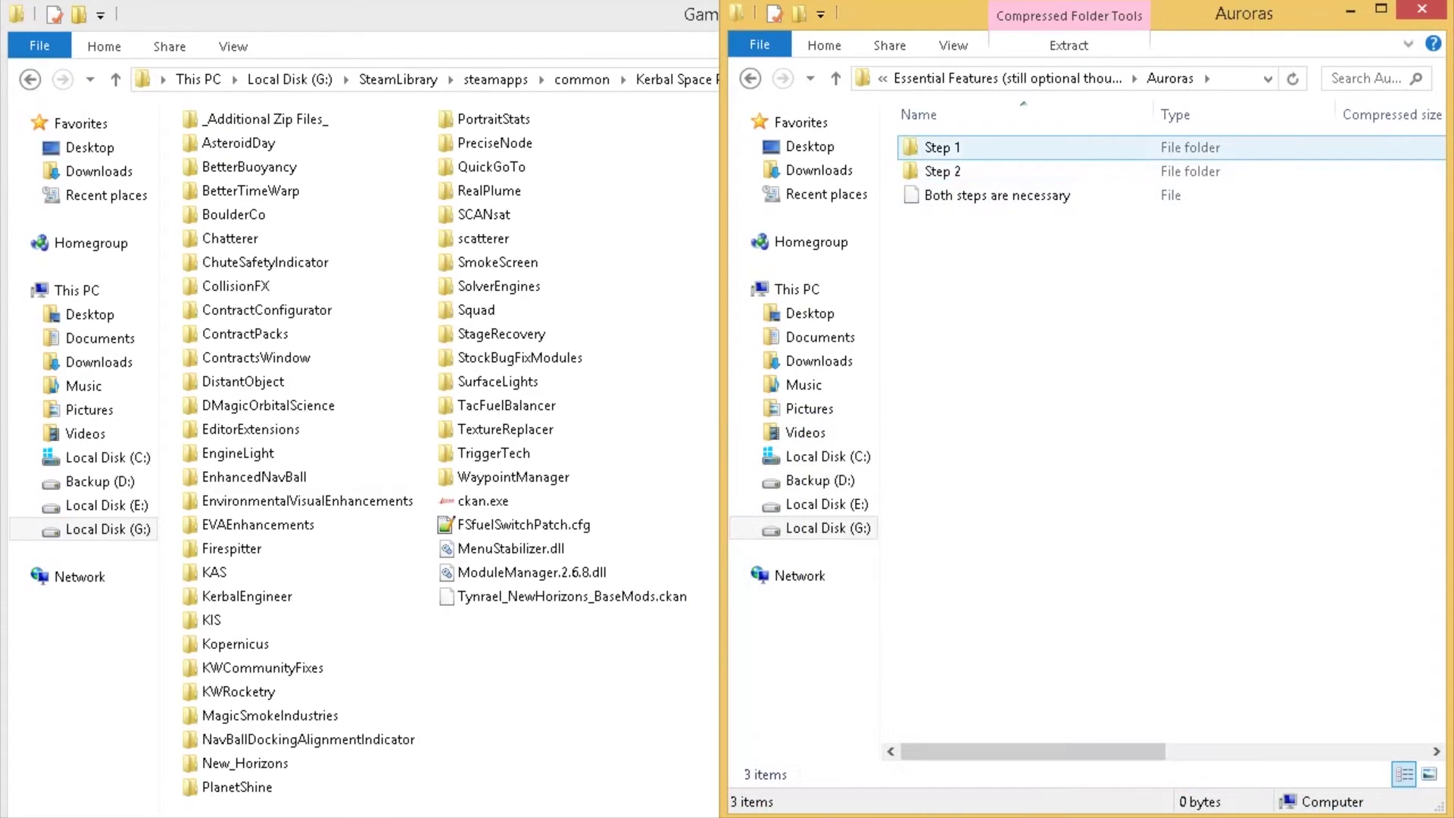
key(Return)
key(Down)
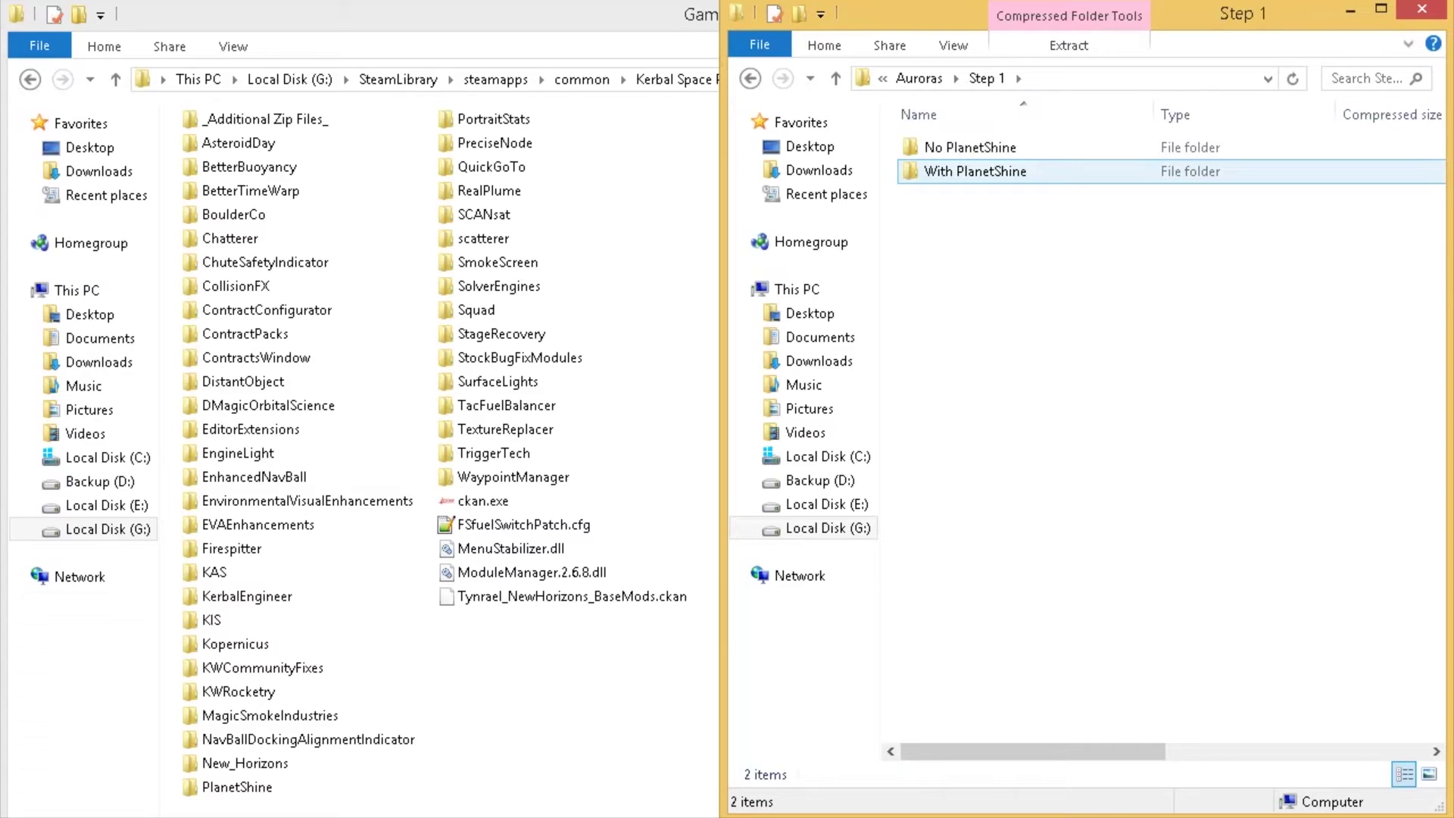
key(Return)
key(Down)
key(Return)
drag(956, 147, 600, 666)
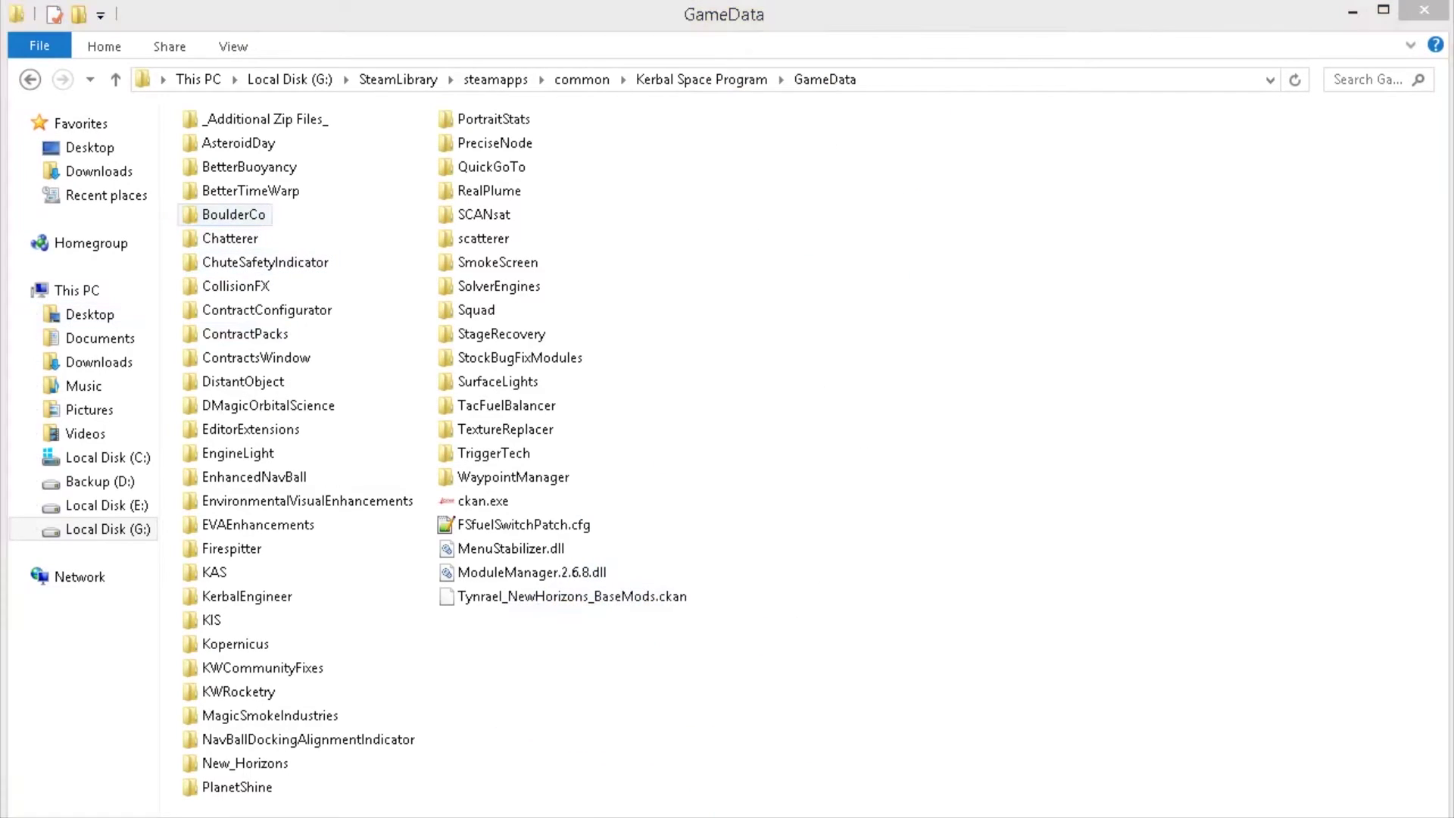
Step: Copy BoulderCo from Auroras Step 2 > 7MB 4K Auroras (recommended) > GameData into the game's GameData
key(alt+Tab)
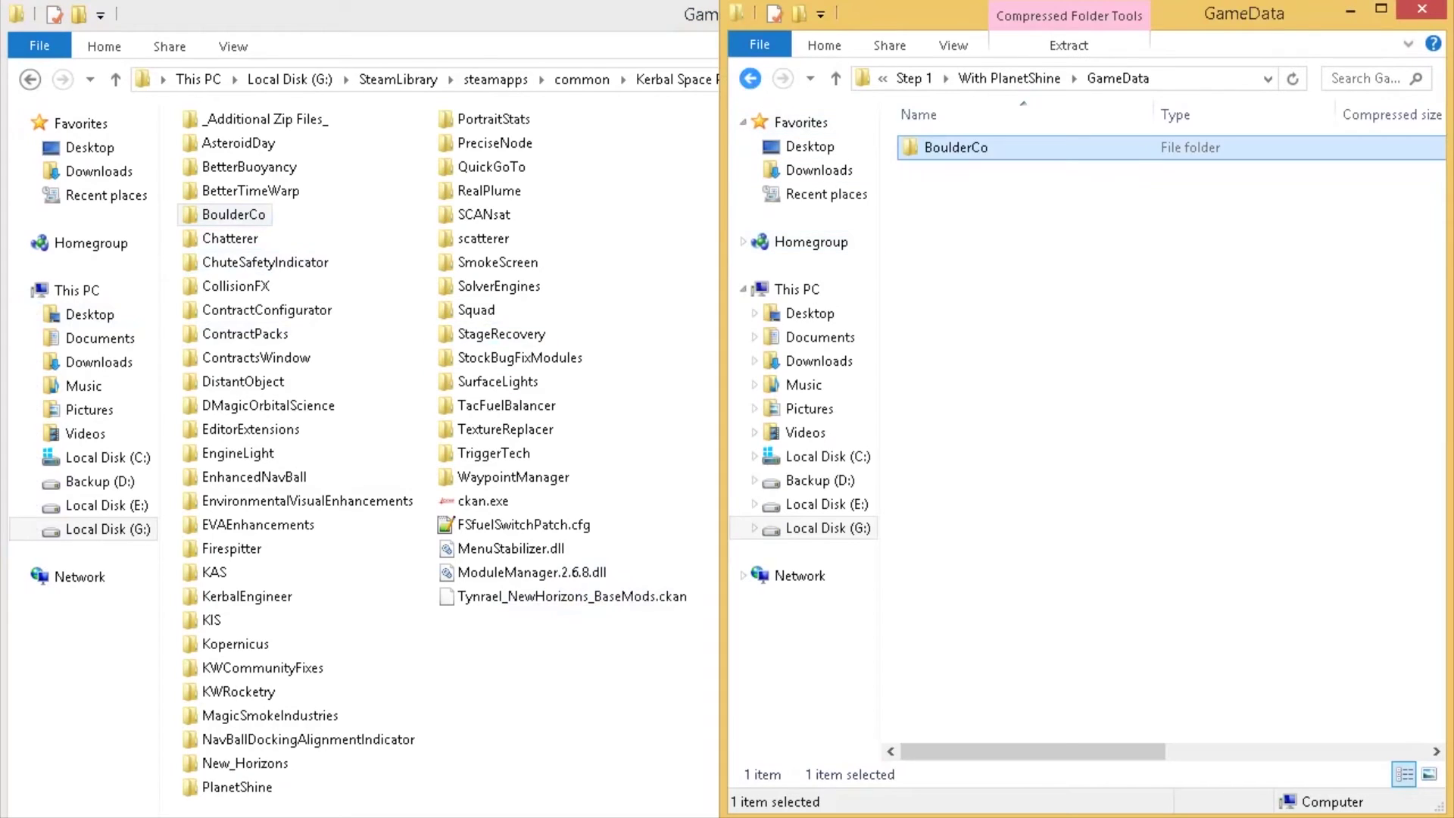
click(750, 79)
key(BackSpace)
key(BackSpace)
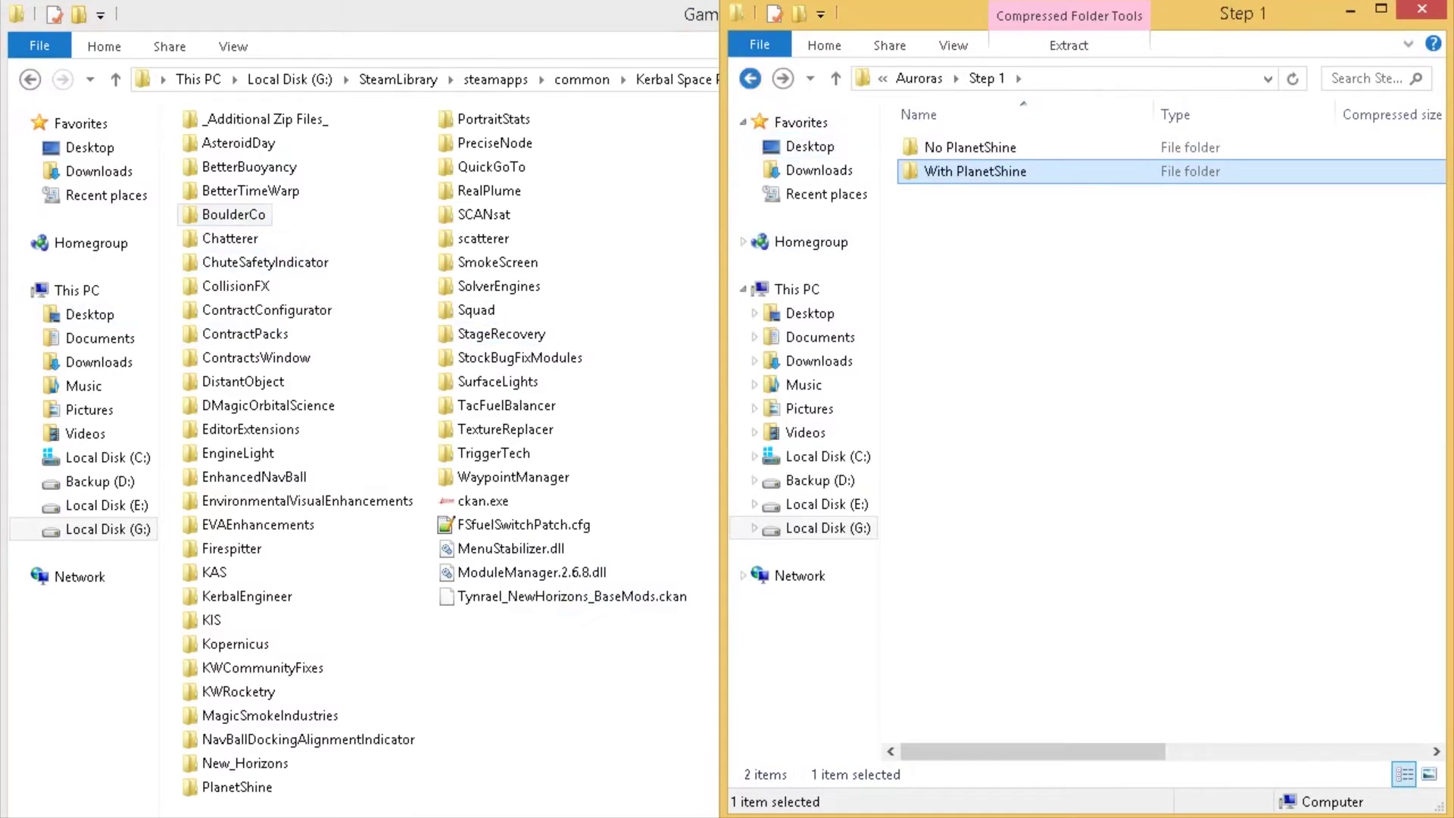
key(Down)
key(Return)
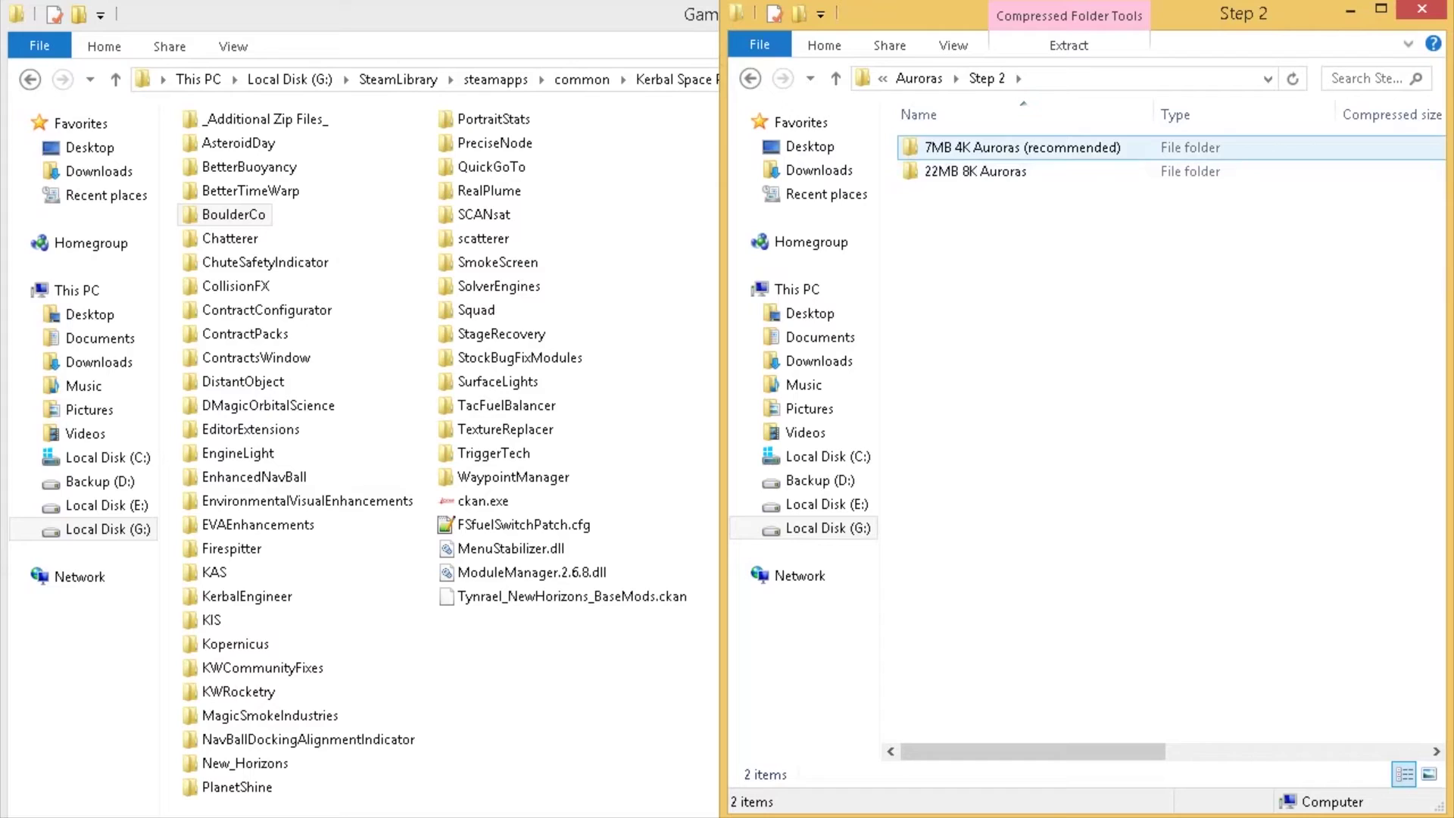
double_click(985, 148)
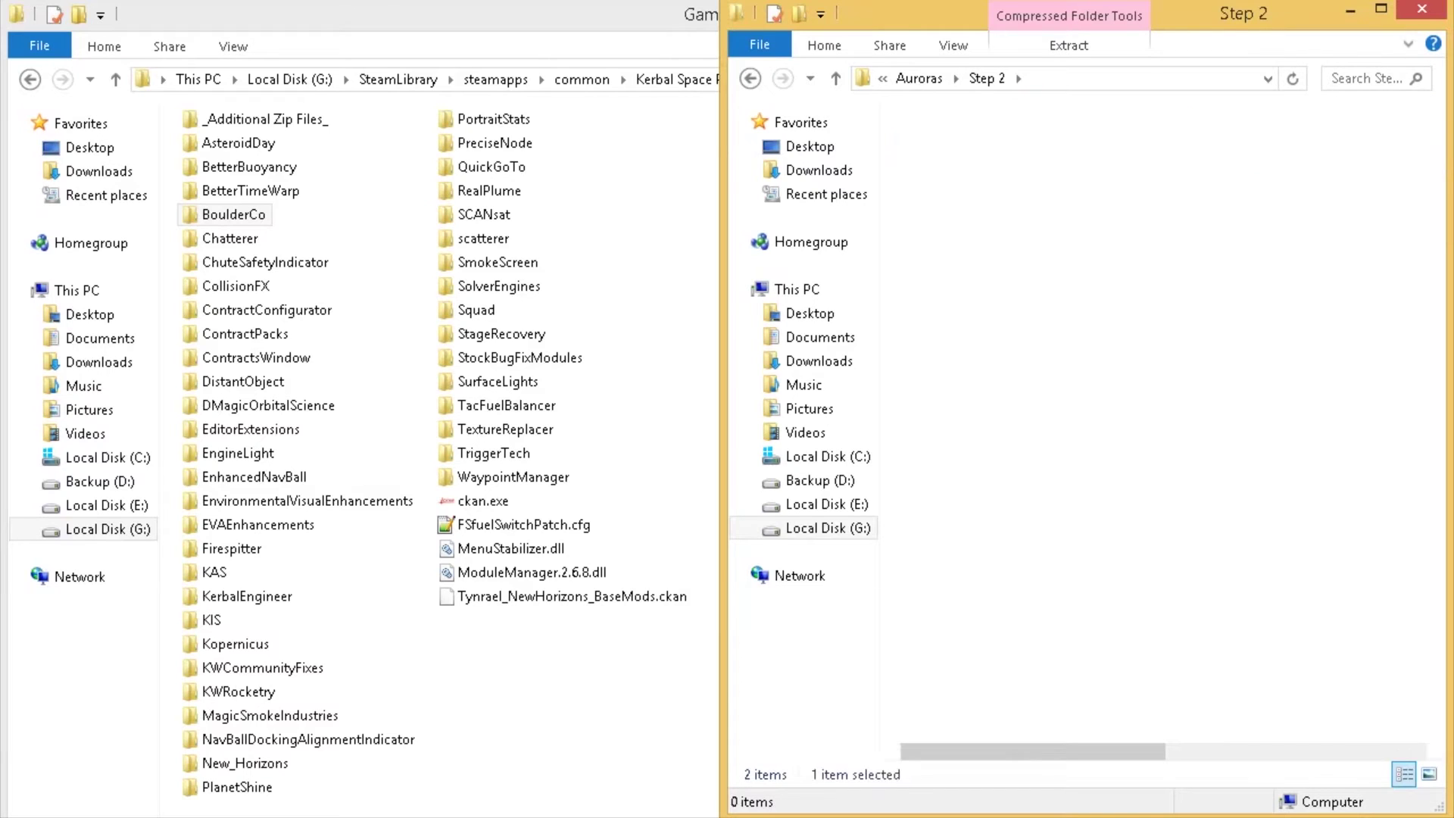
double_click(985, 148)
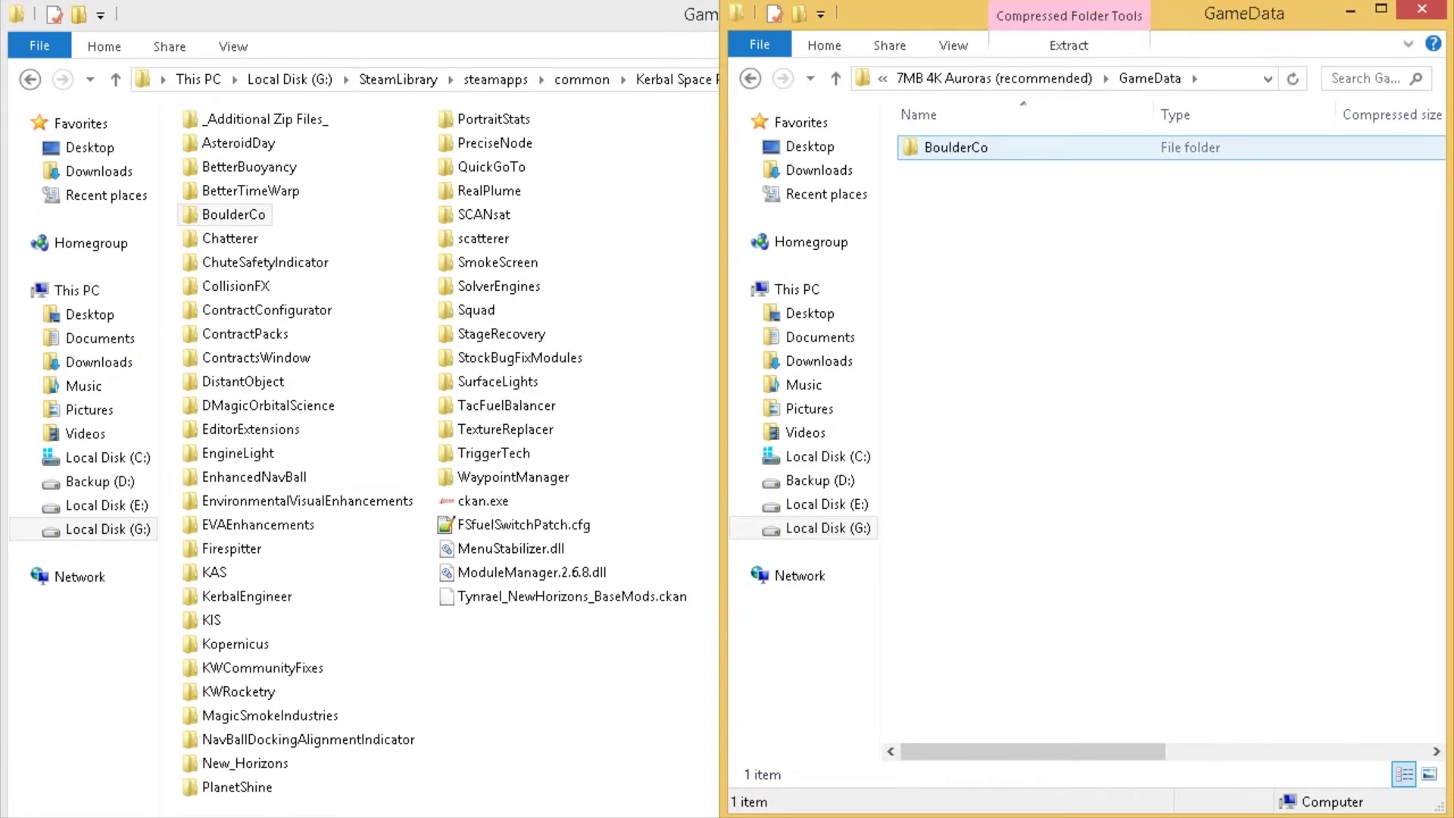
drag(955, 146, 538, 753)
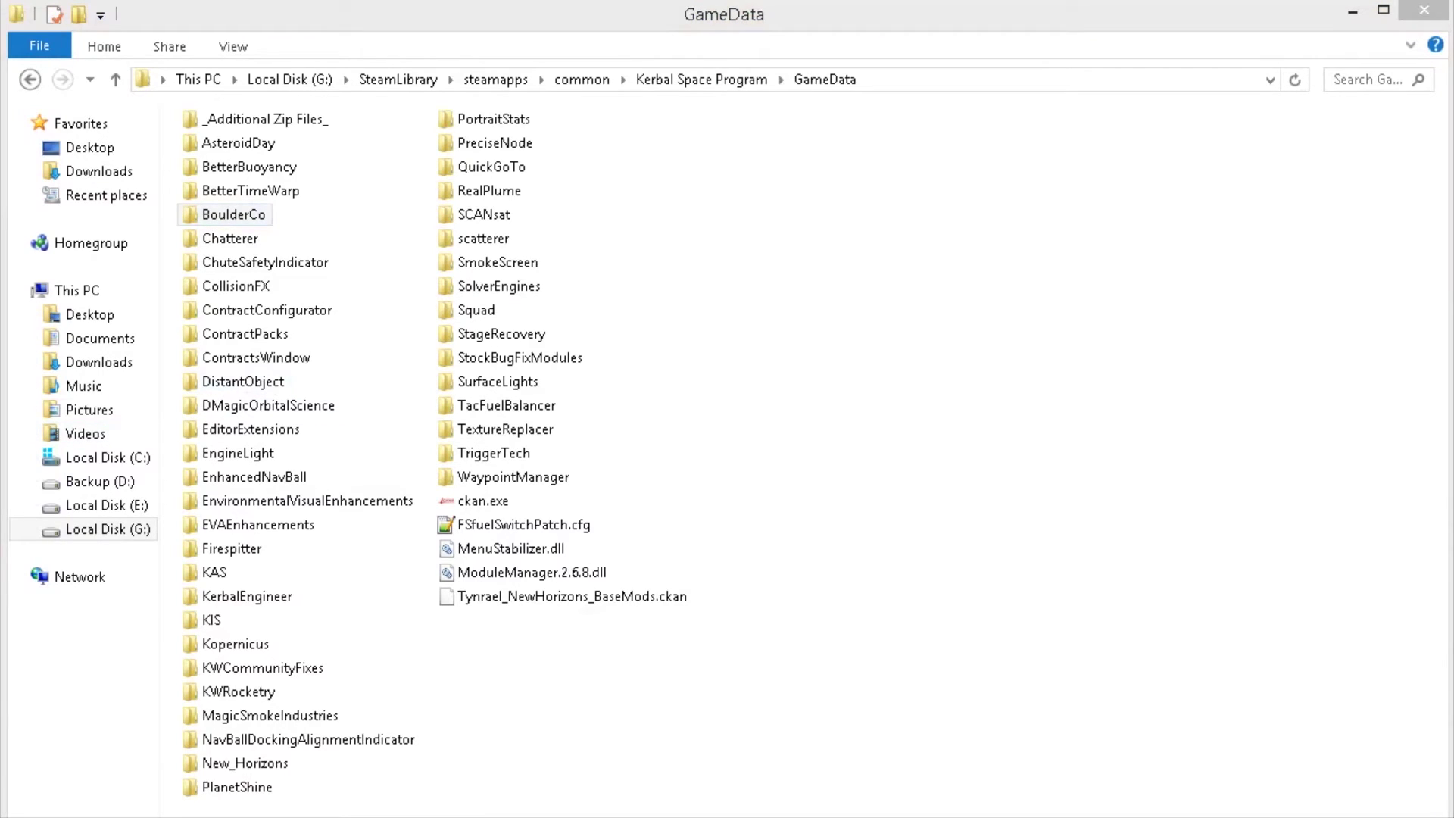
key(alt+Tab)
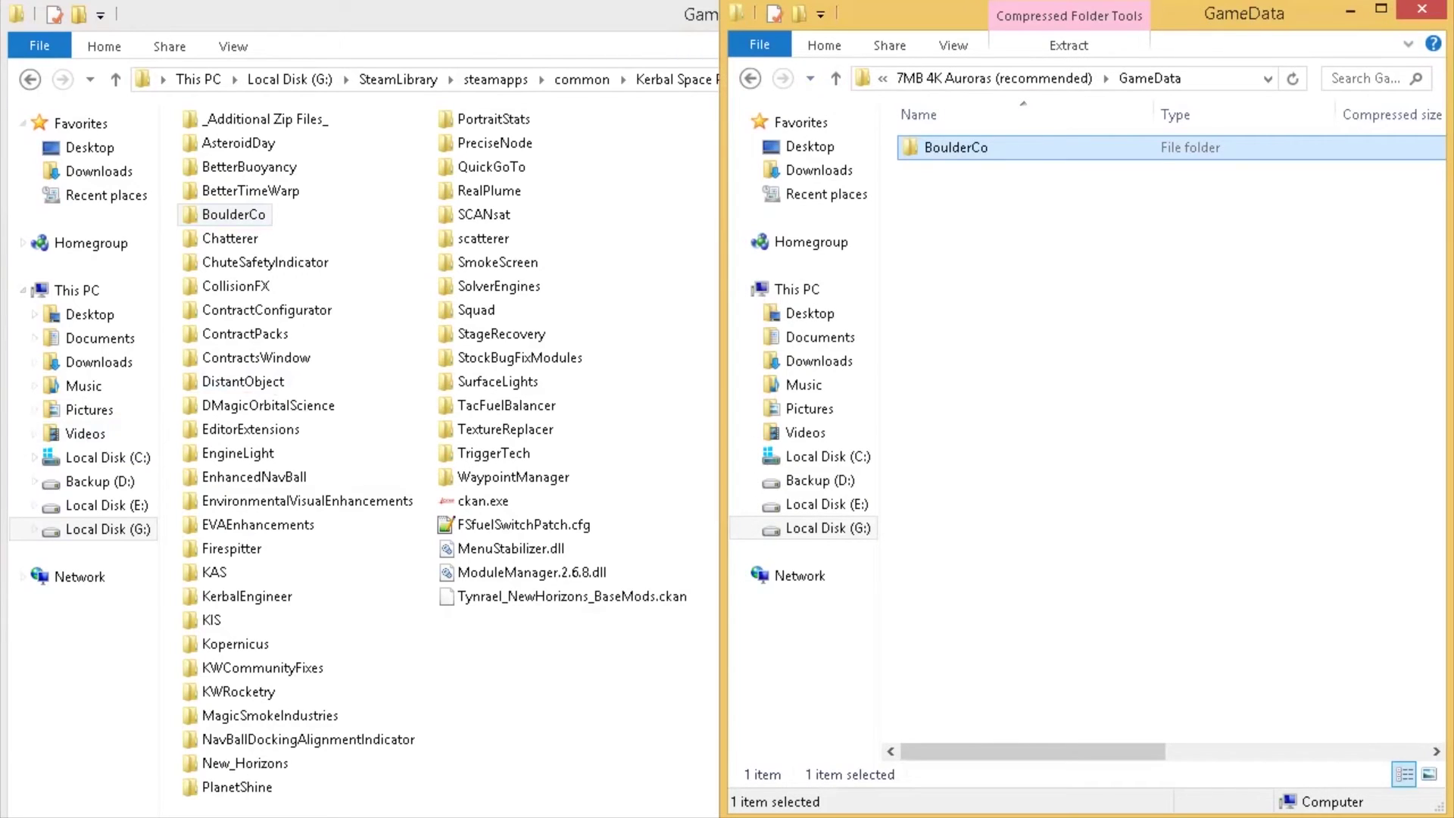
Step: Return to _Additional Zip Files_, open KSP Real Skybox.zip, and halve the GameData window
click(749, 78)
click(750, 78)
click(750, 78)
click(751, 78)
click(751, 78)
click(750, 78)
click(750, 78)
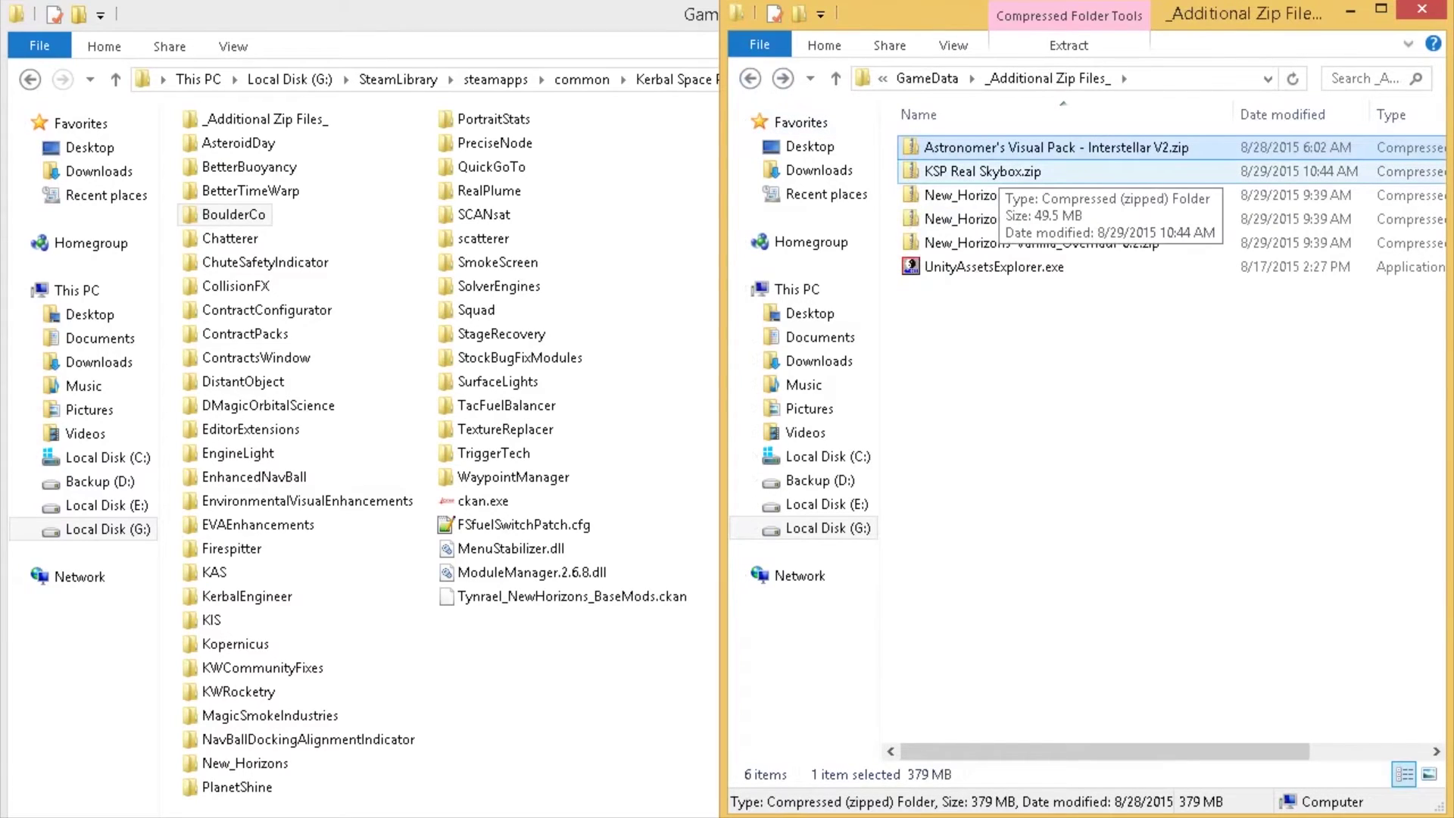
double_click(985, 171)
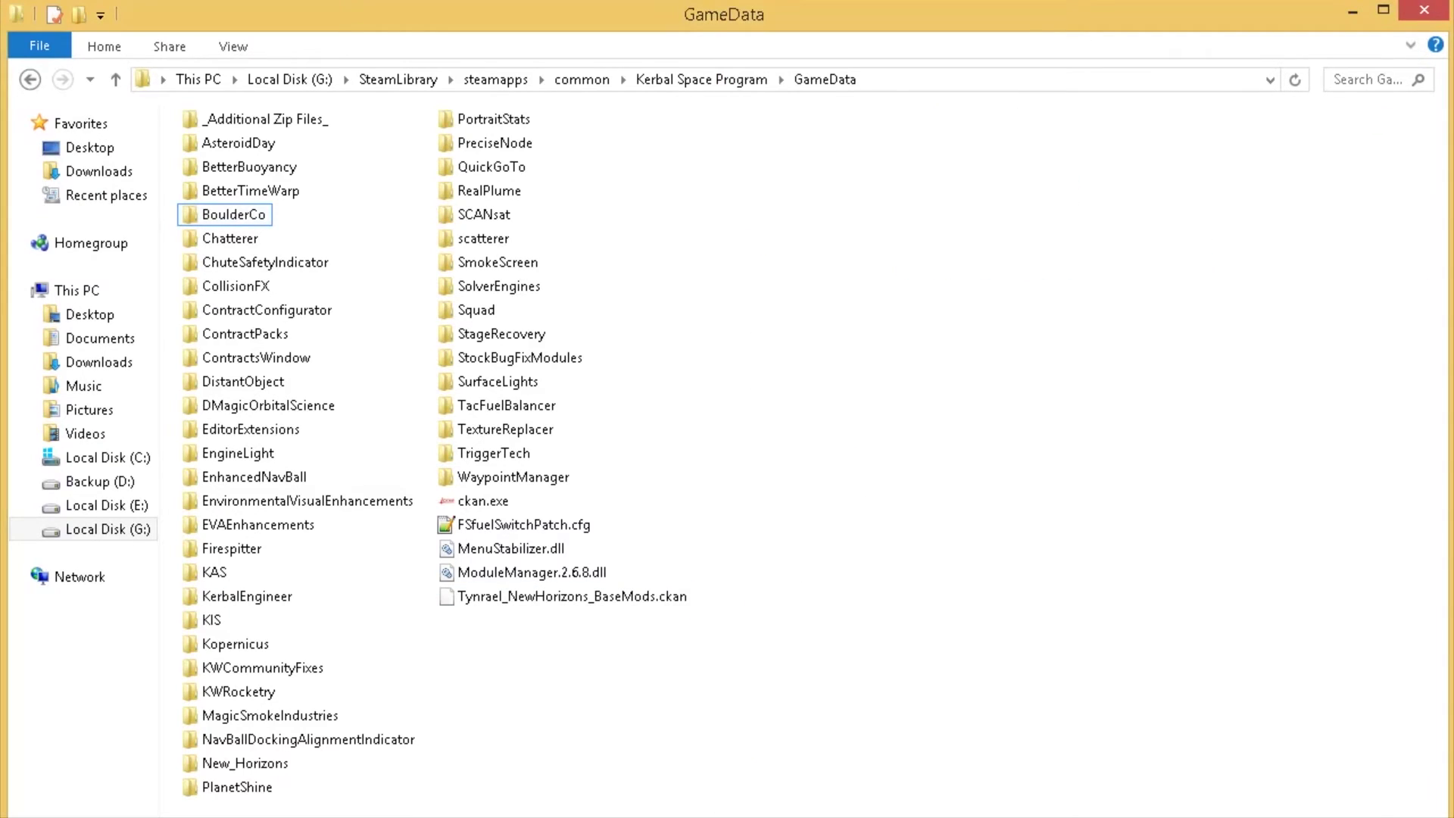
drag(1451, 409, 720, 409)
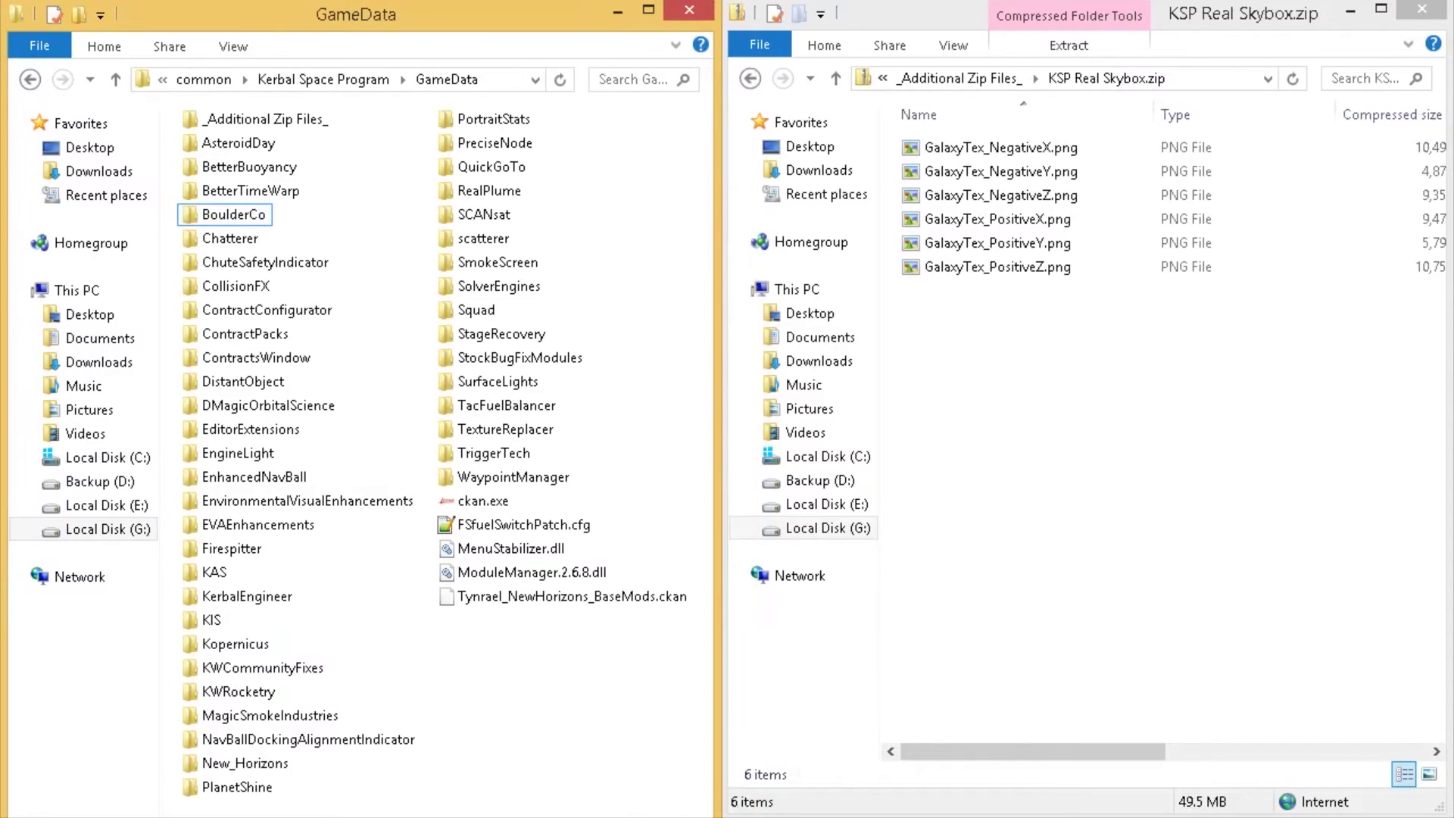
Step: Copy the six GalaxyTex PNGs into GameData\TextureReplacer\Default
double_click(505, 429)
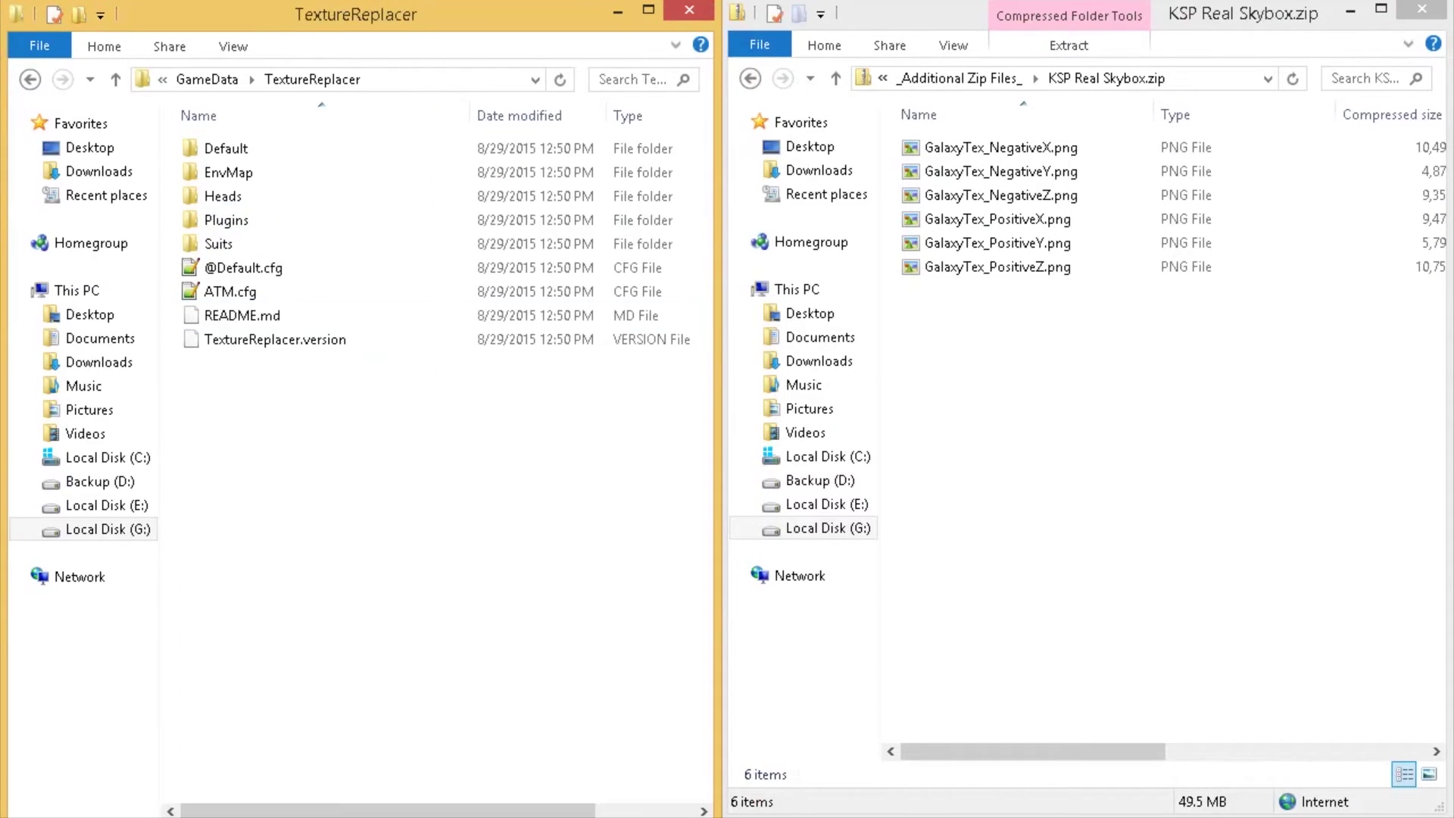
double_click(227, 149)
double_click(226, 148)
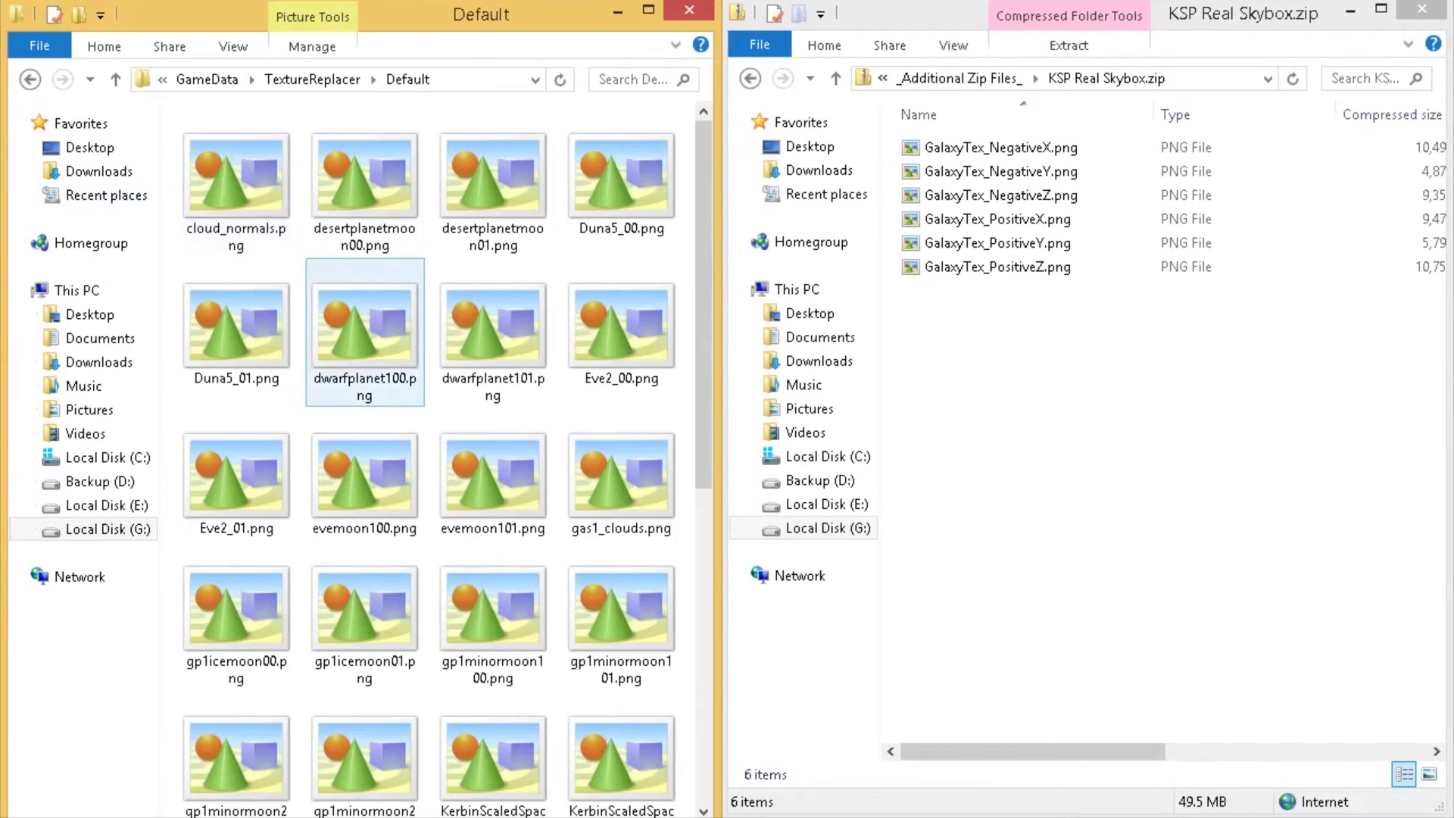
scroll(493, 303, down, 5)
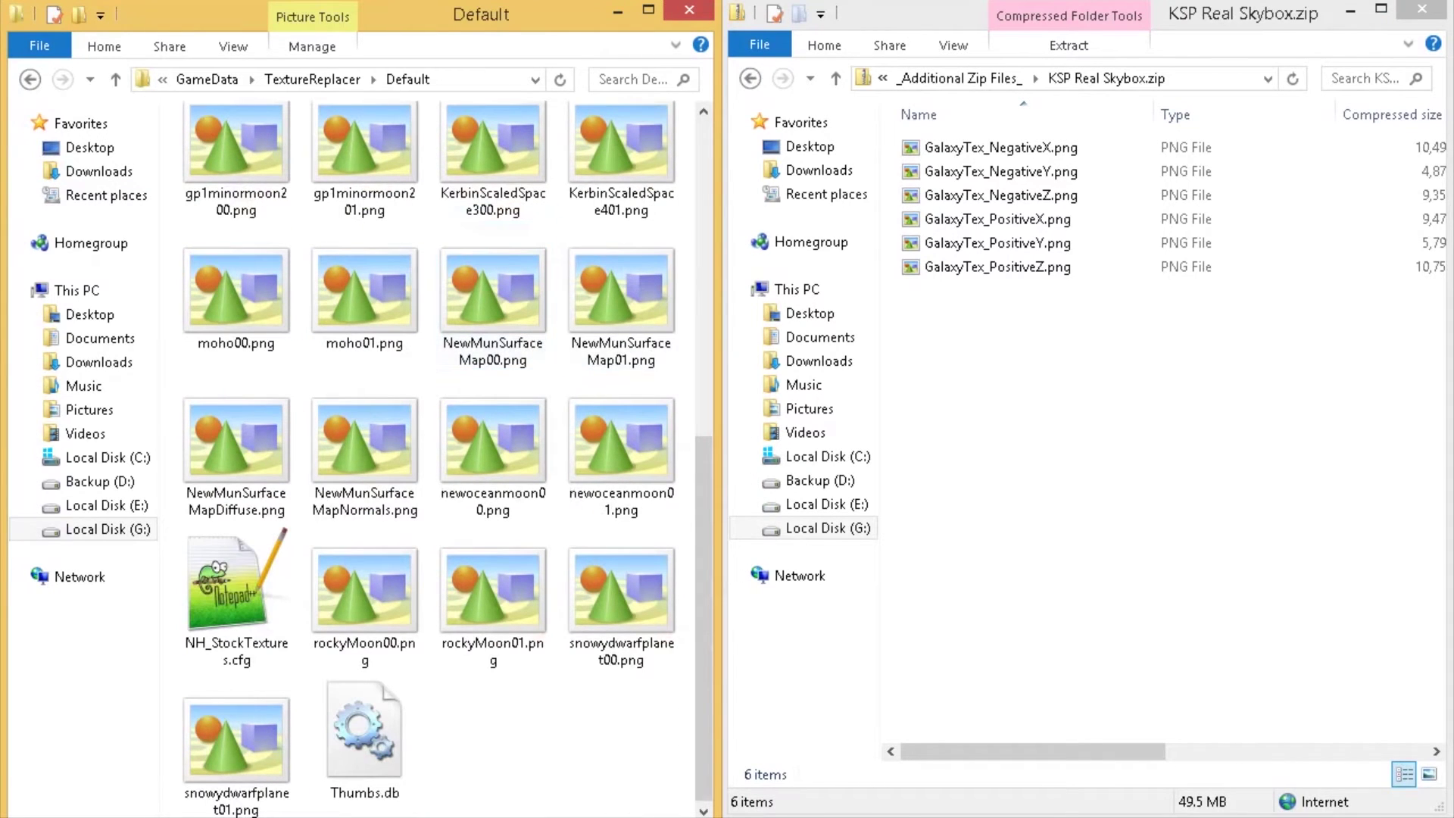
drag(1027, 344, 473, 727)
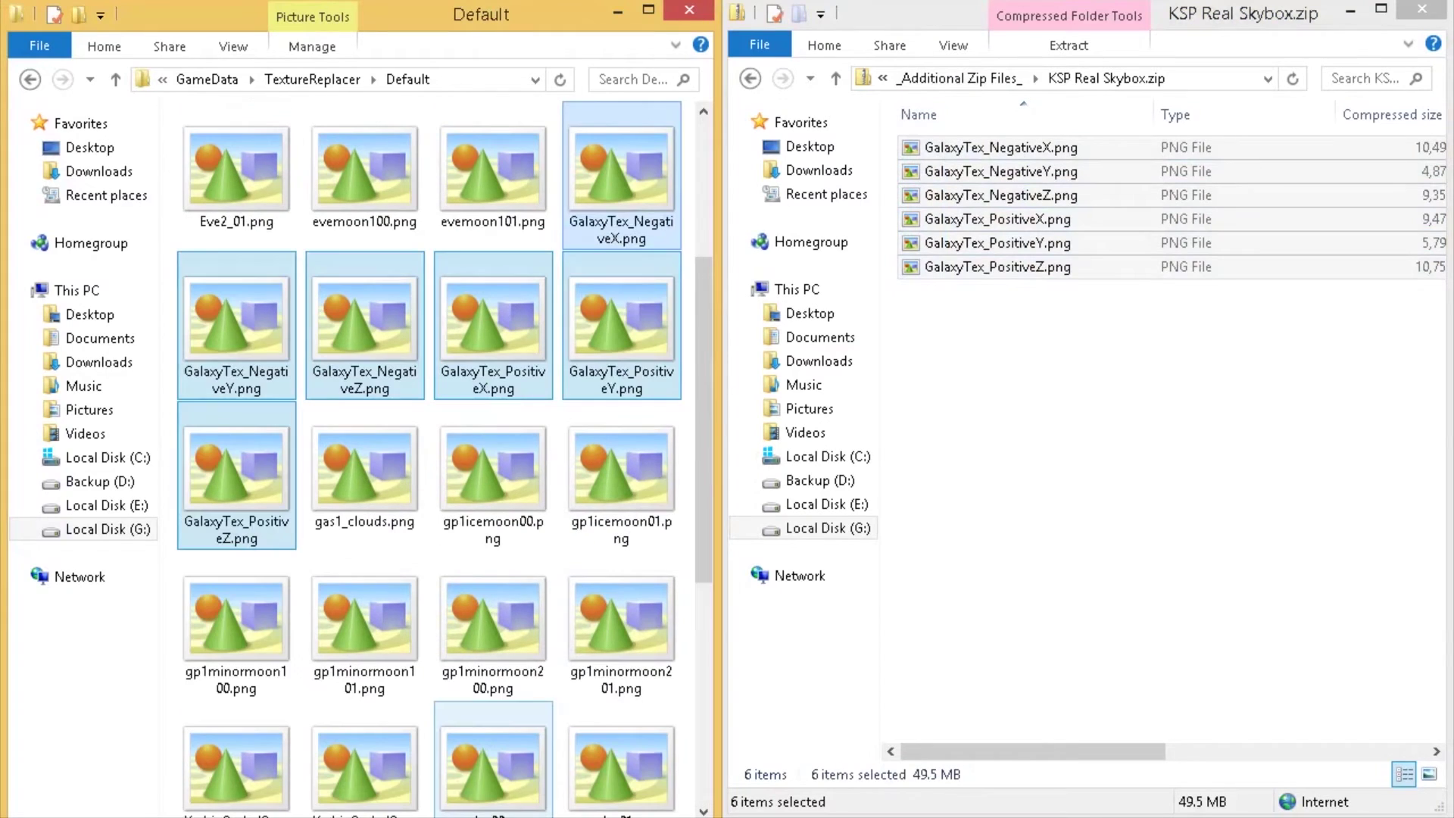